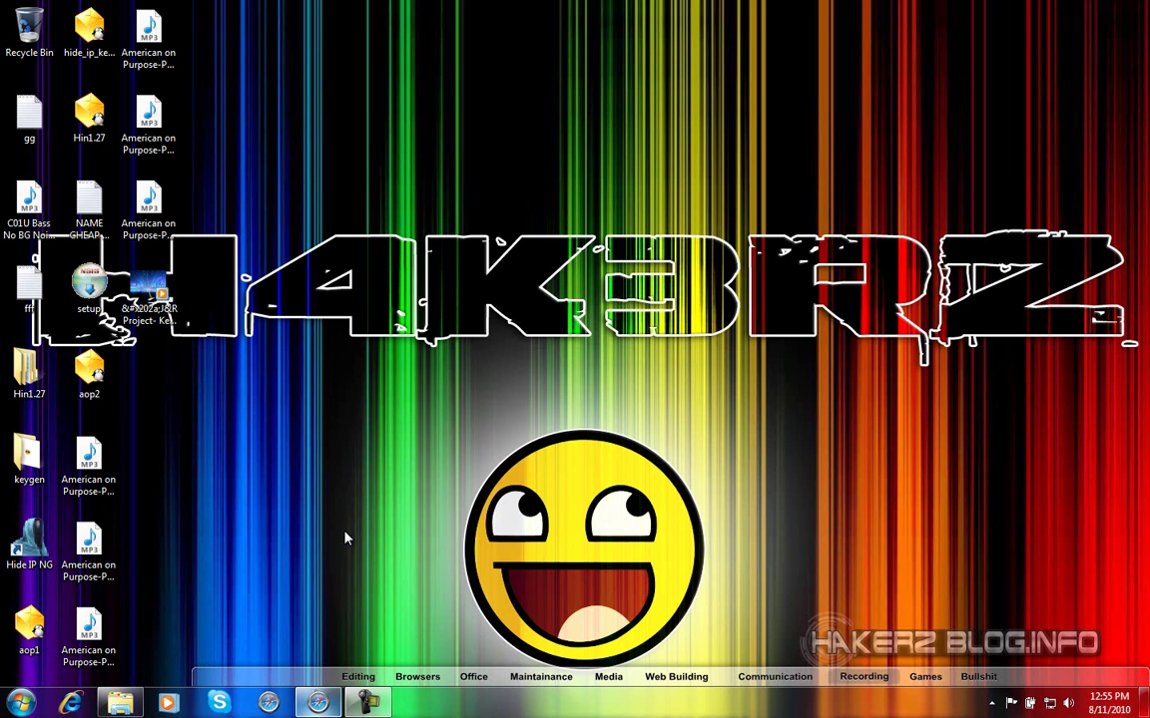
Open the Nimi Visuals download page on mynimi.net in the browser, and minimize the browser window.
click(315, 706)
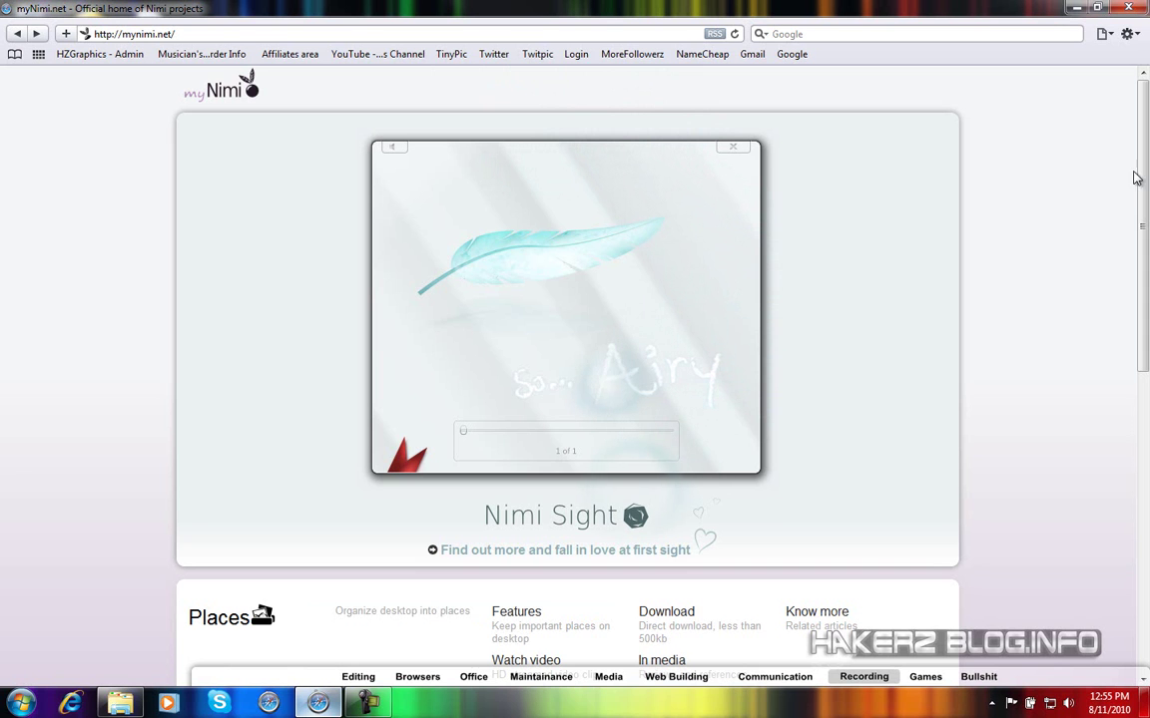
scroll(1138, 157, down, 5)
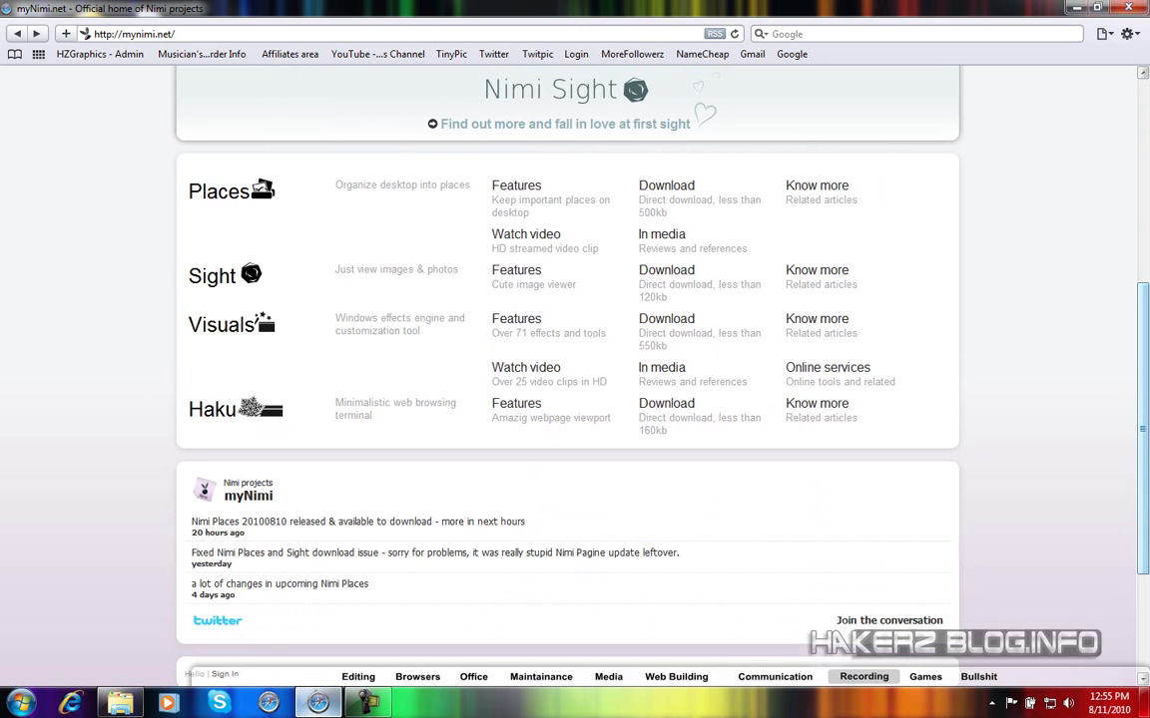
click(658, 330)
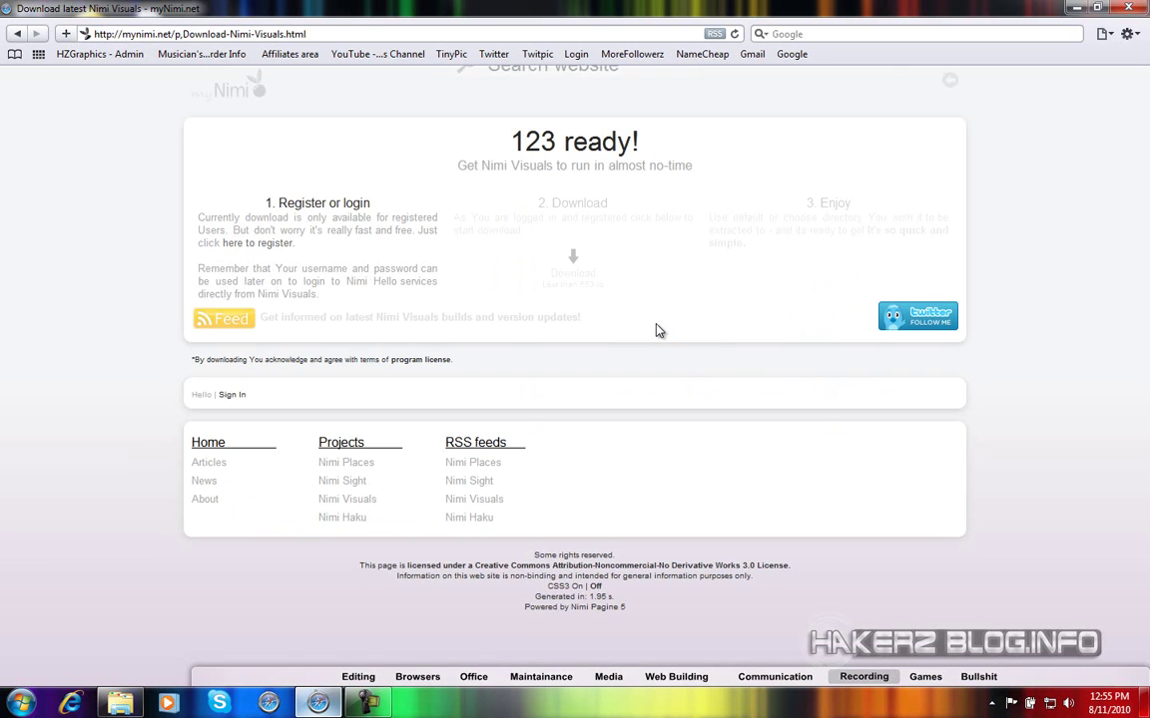
click(1076, 8)
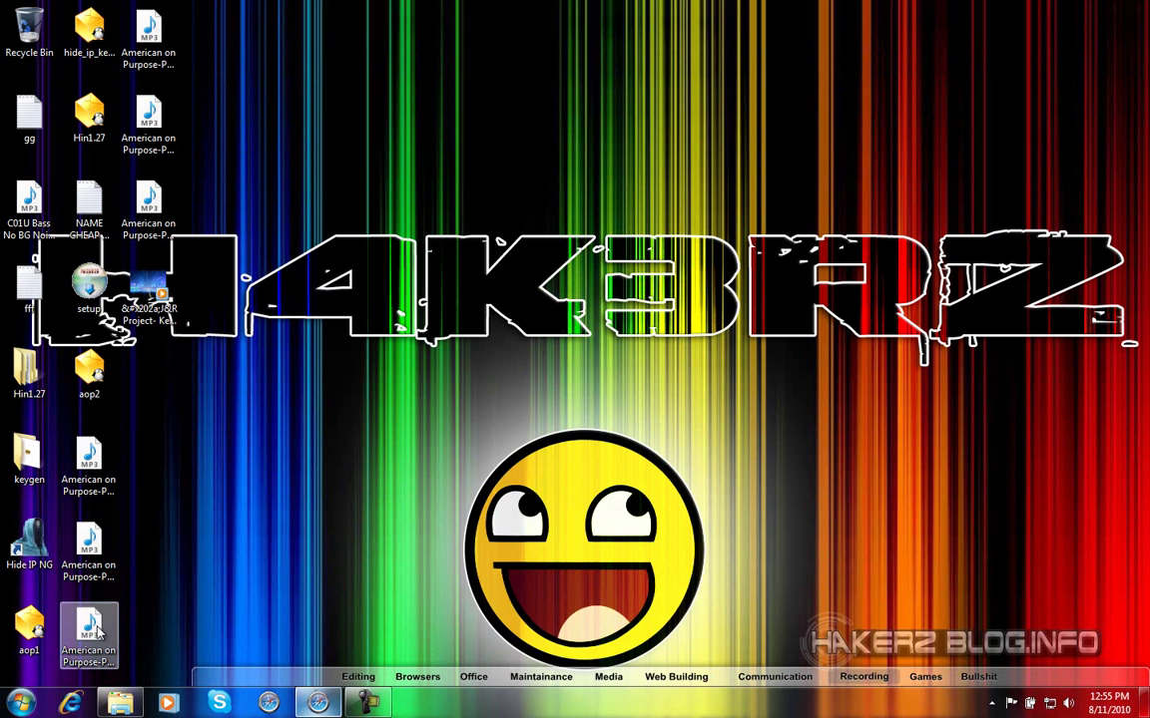
Open the Nimi data folder inside the Nimi Visuals folder to view its files, and return to the parent folder.
click(137, 706)
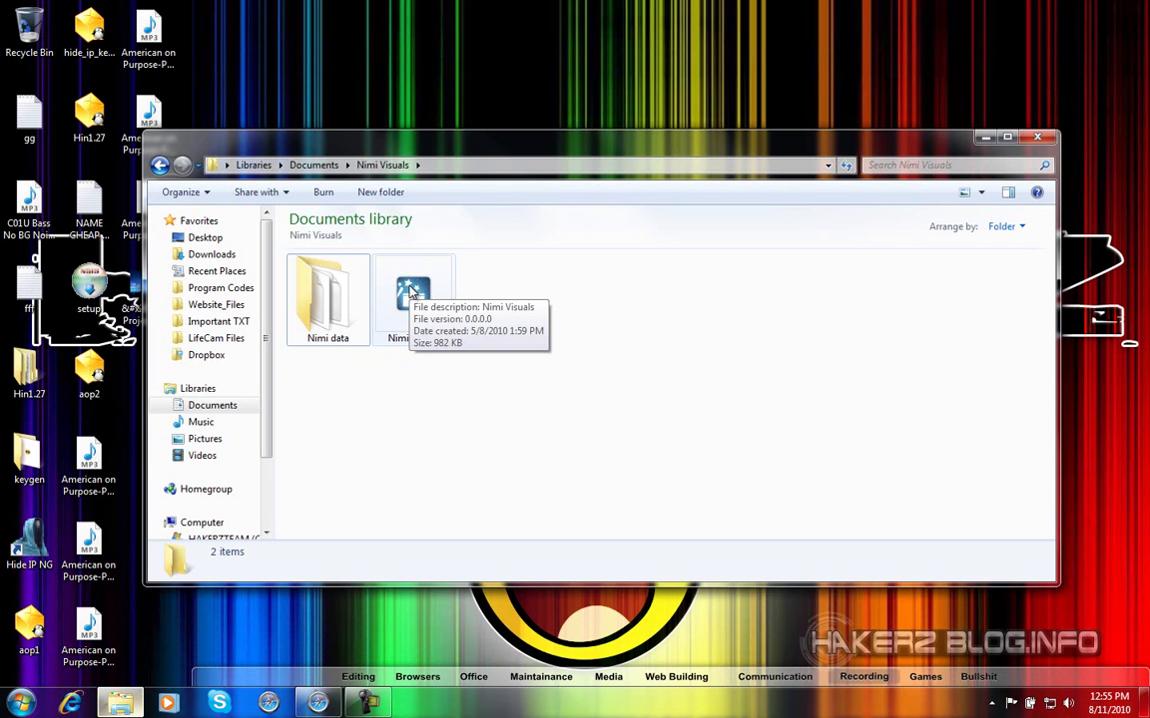
double_click(349, 302)
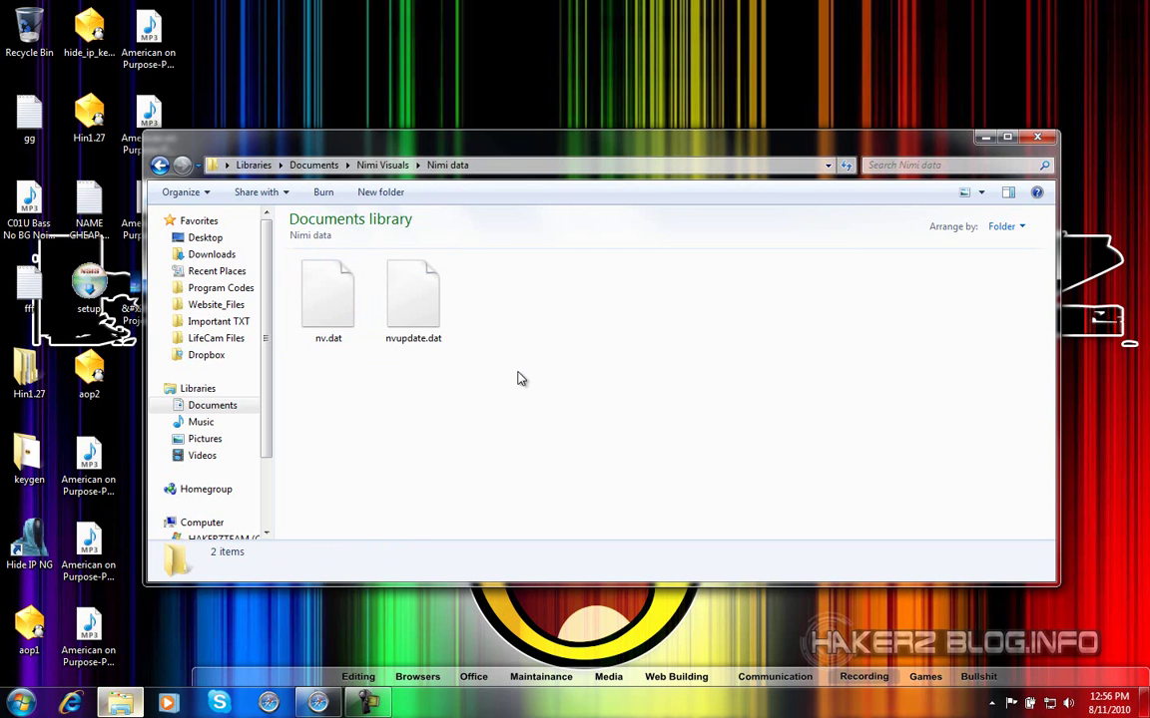
key(BackSpace)
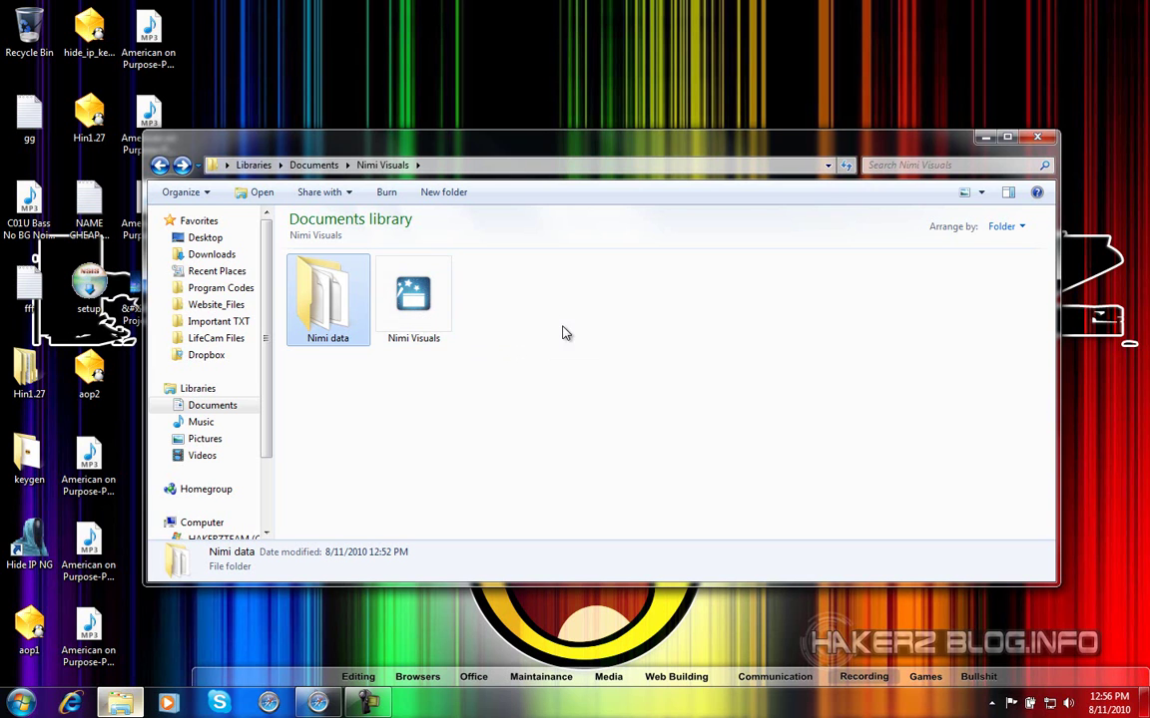
Launch the Nimi Visuals application from its folder and close the folder window.
click(442, 308)
double_click(442, 308)
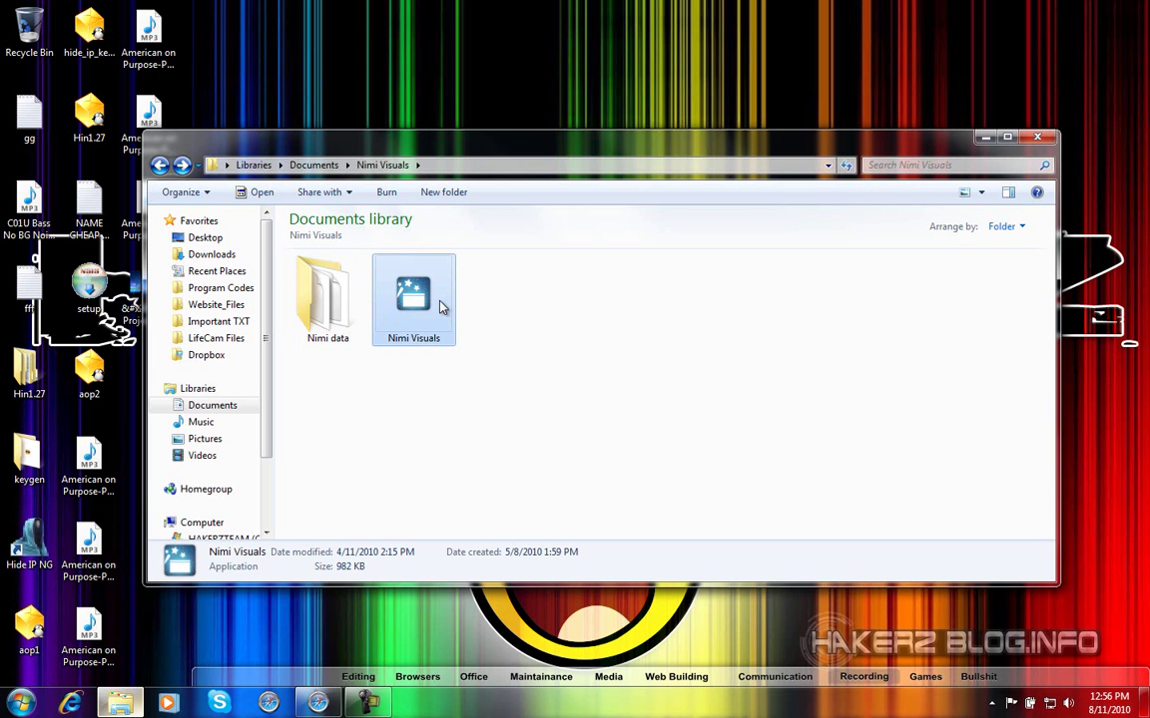
click(1036, 137)
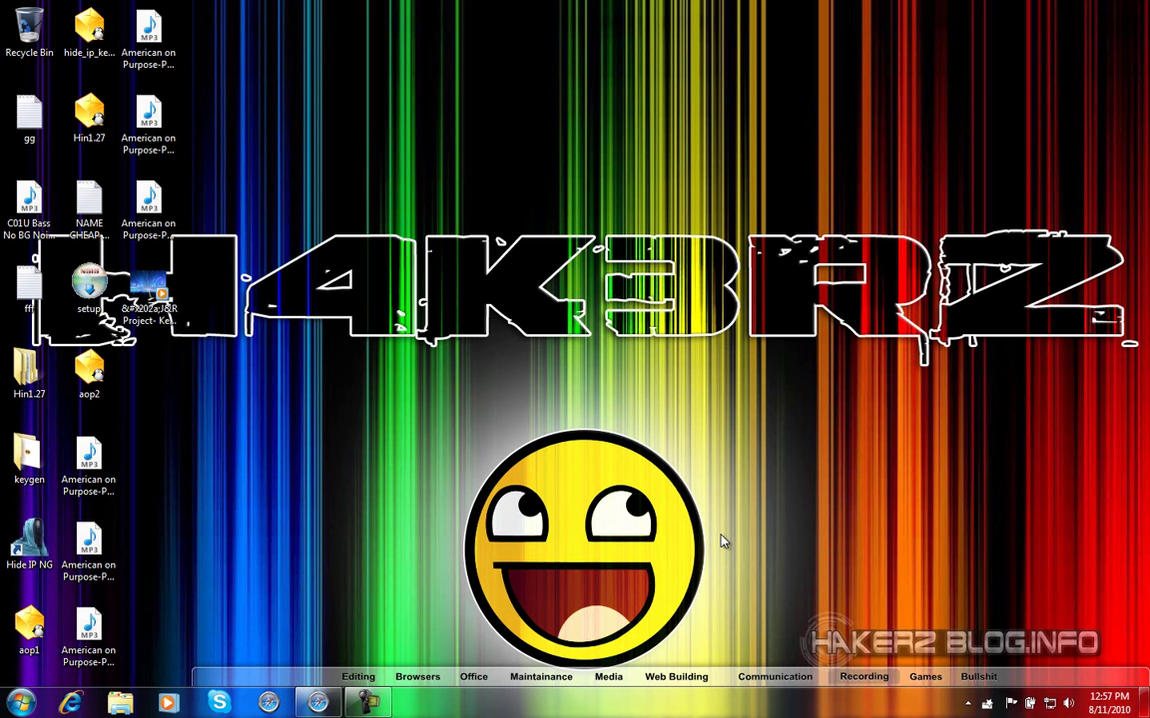
Open the Nimi Visuals settings and examine the event detection options, the available effects and packages, and the effect categories.
click(988, 706)
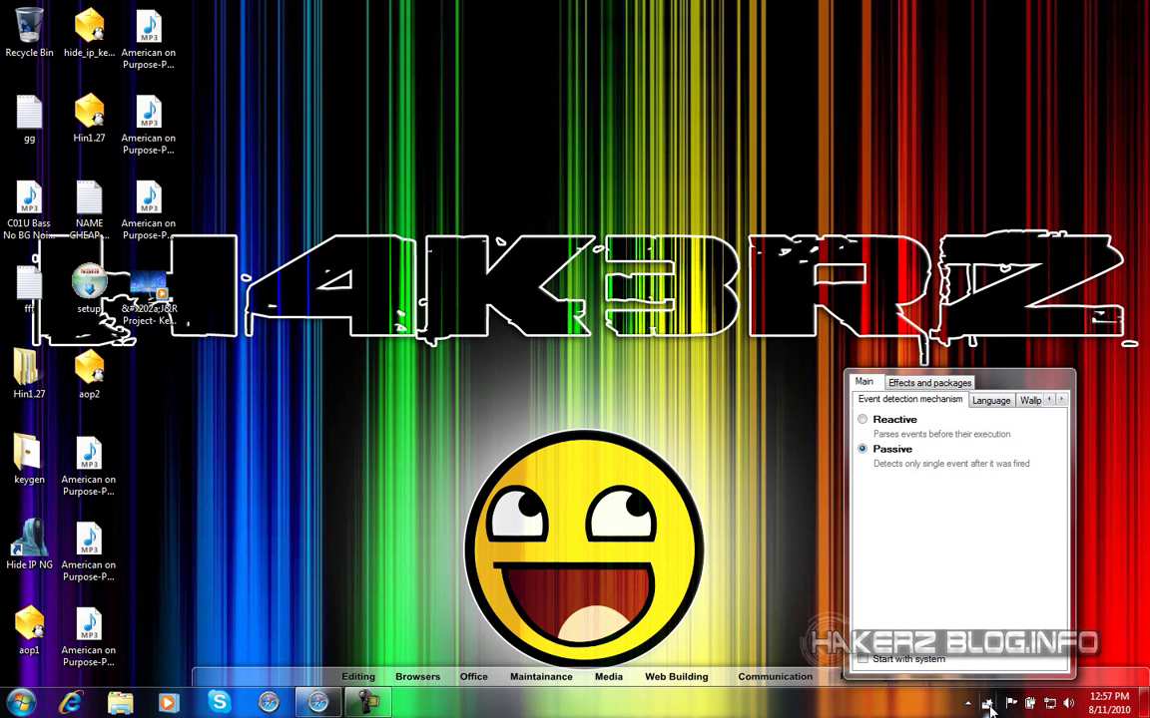
click(913, 385)
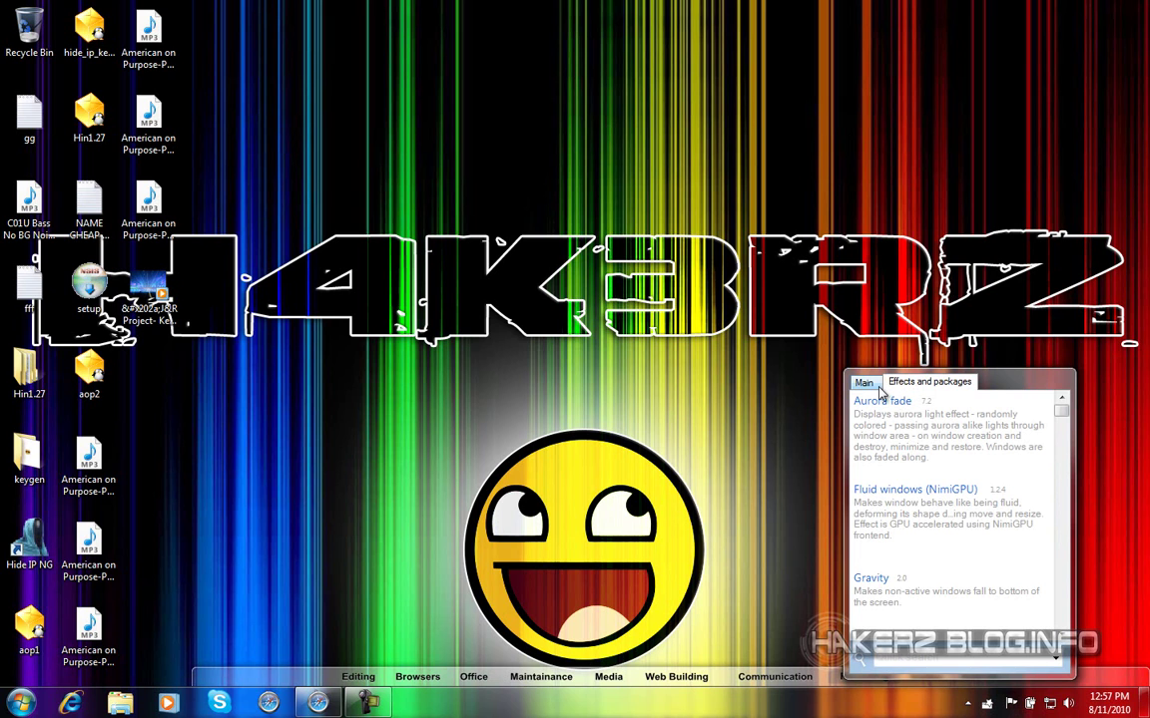
click(878, 388)
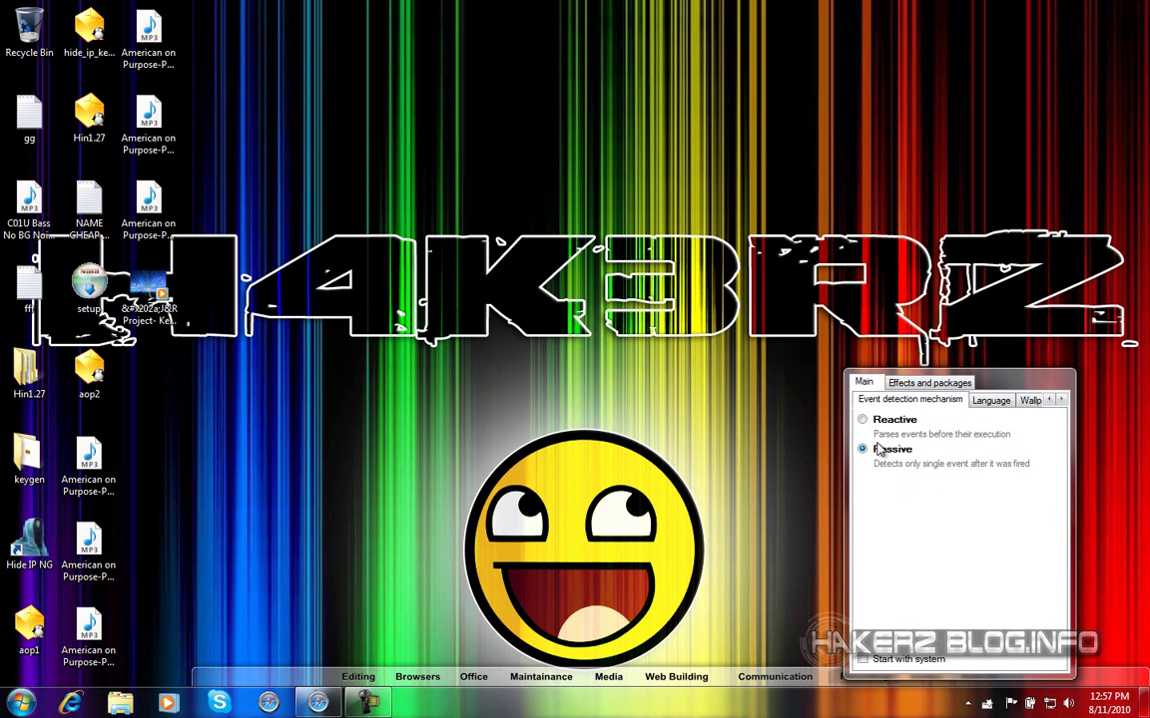
click(918, 384)
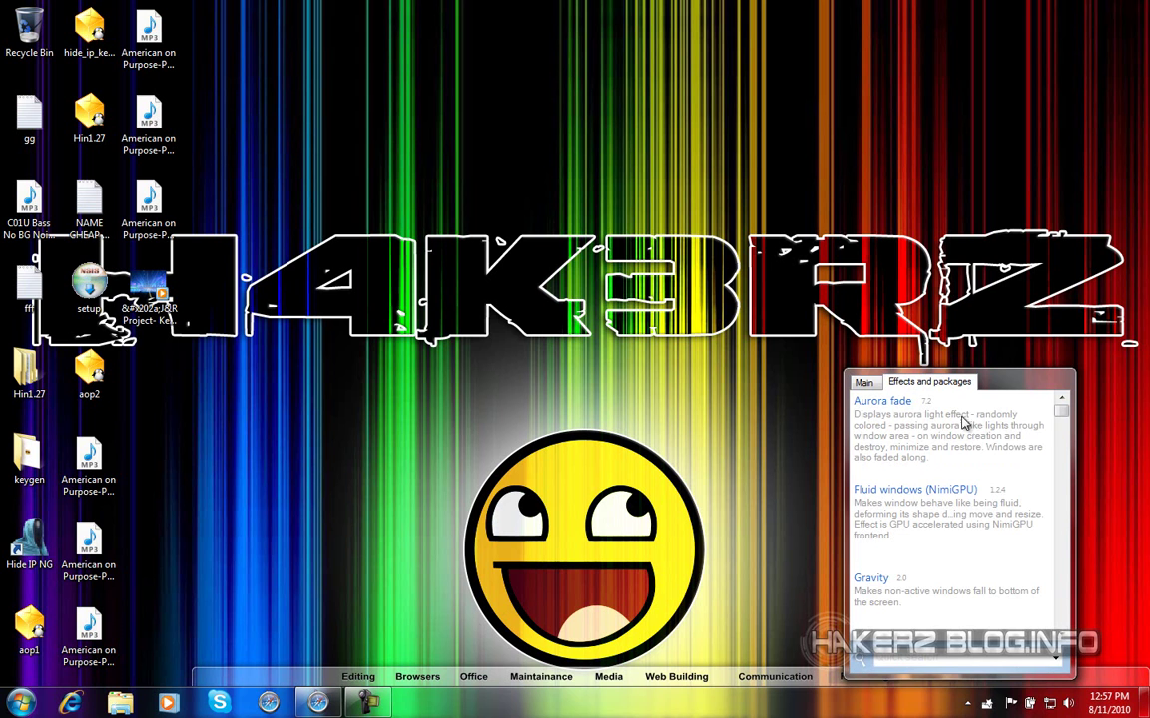
click(1061, 429)
drag(1060, 426, 1063, 631)
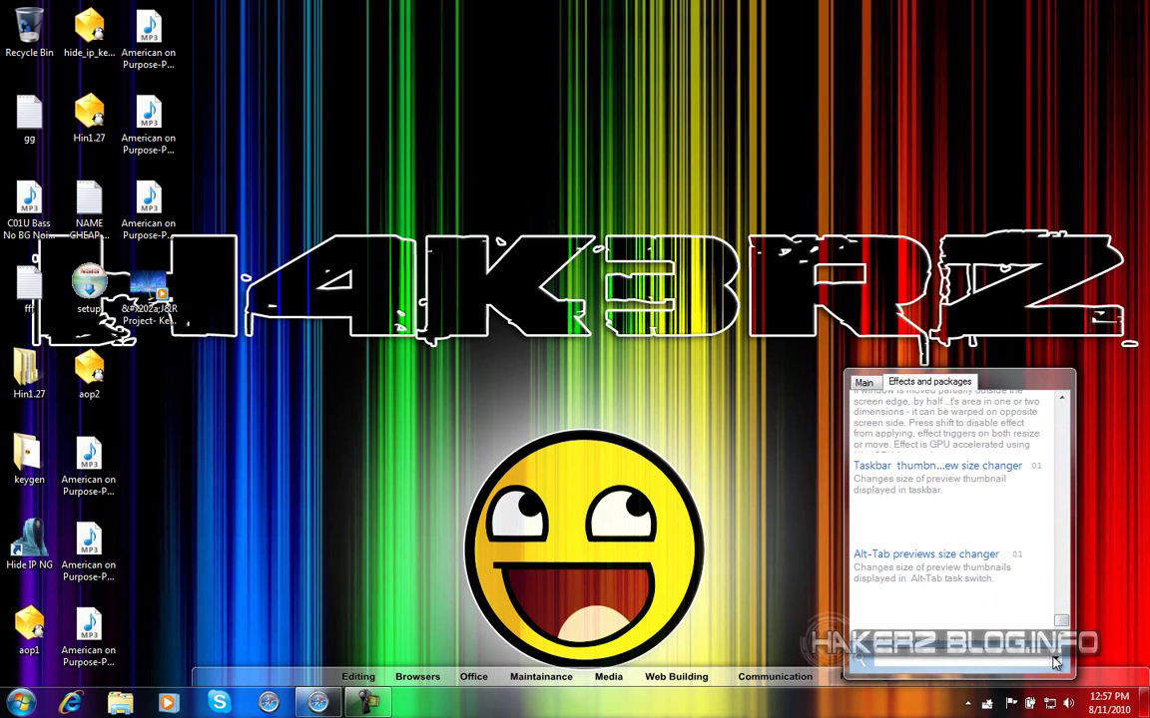
click(1055, 662)
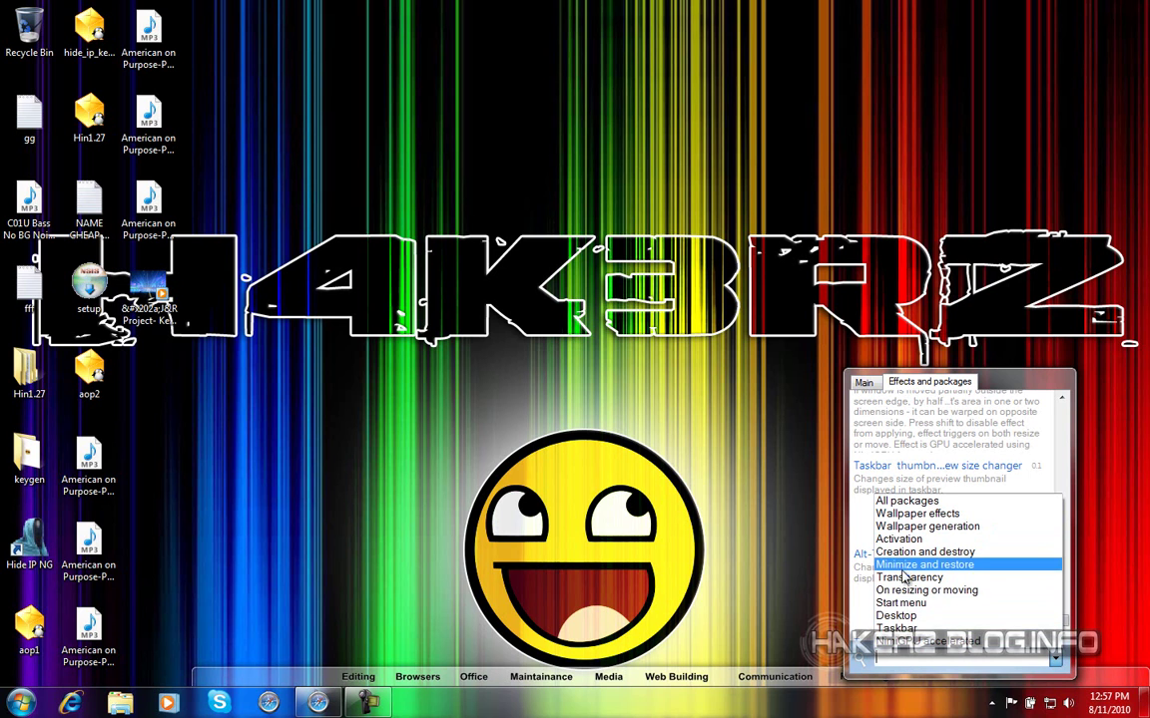
click(908, 662)
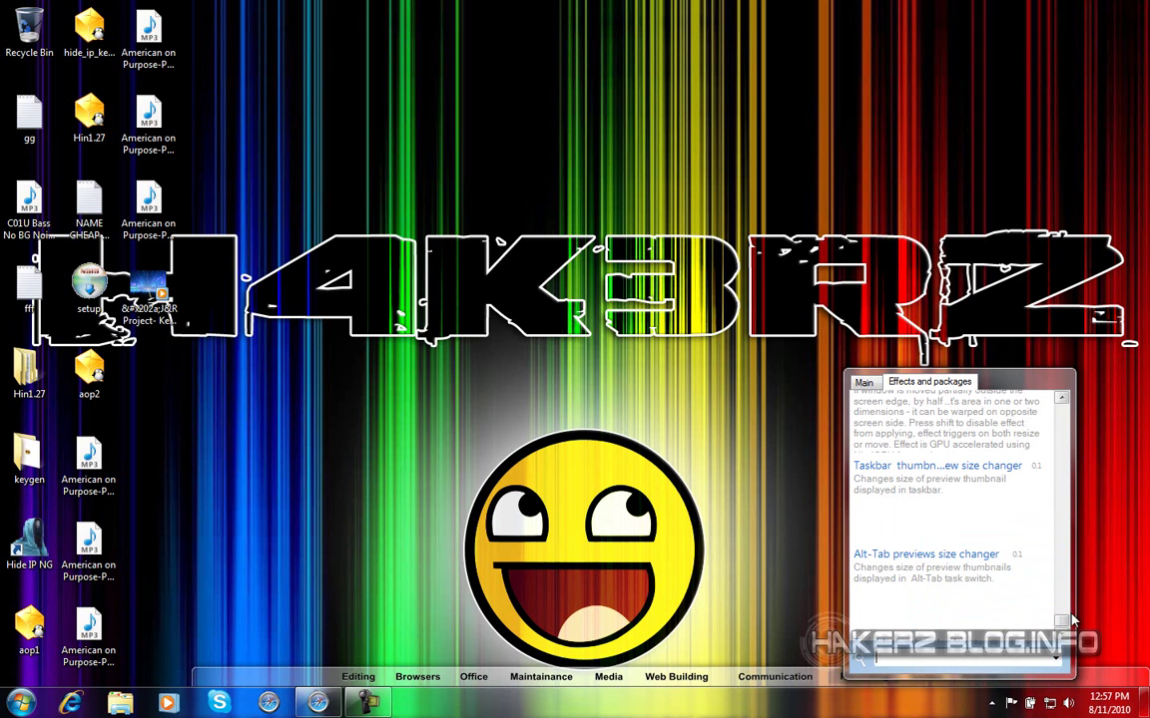
drag(1065, 623, 1059, 387)
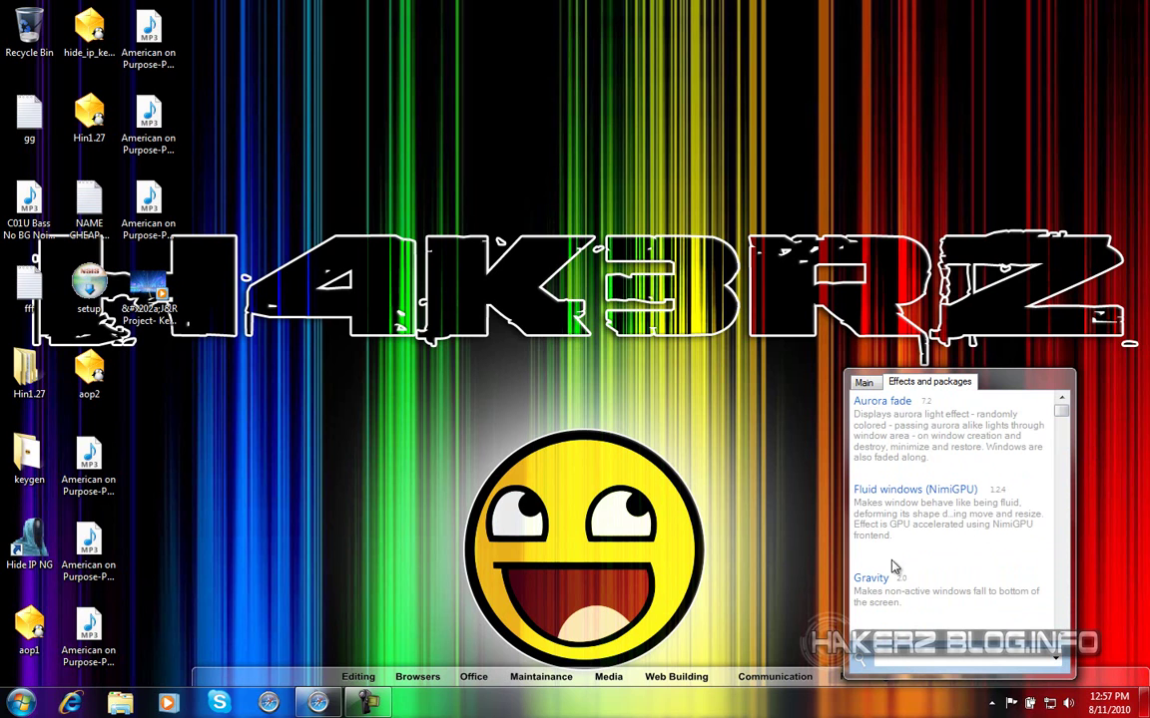
Turn on the Fluid windows (NimiGPU) effect and dismiss the settings.
click(903, 509)
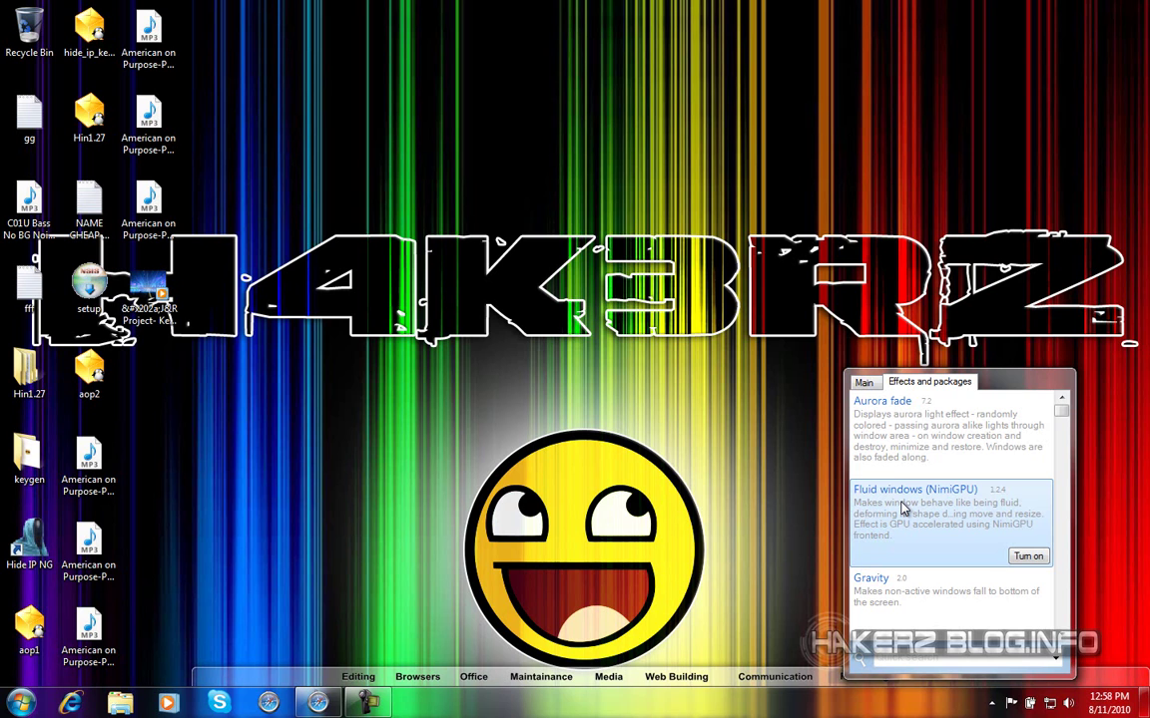
click(1032, 559)
click(501, 395)
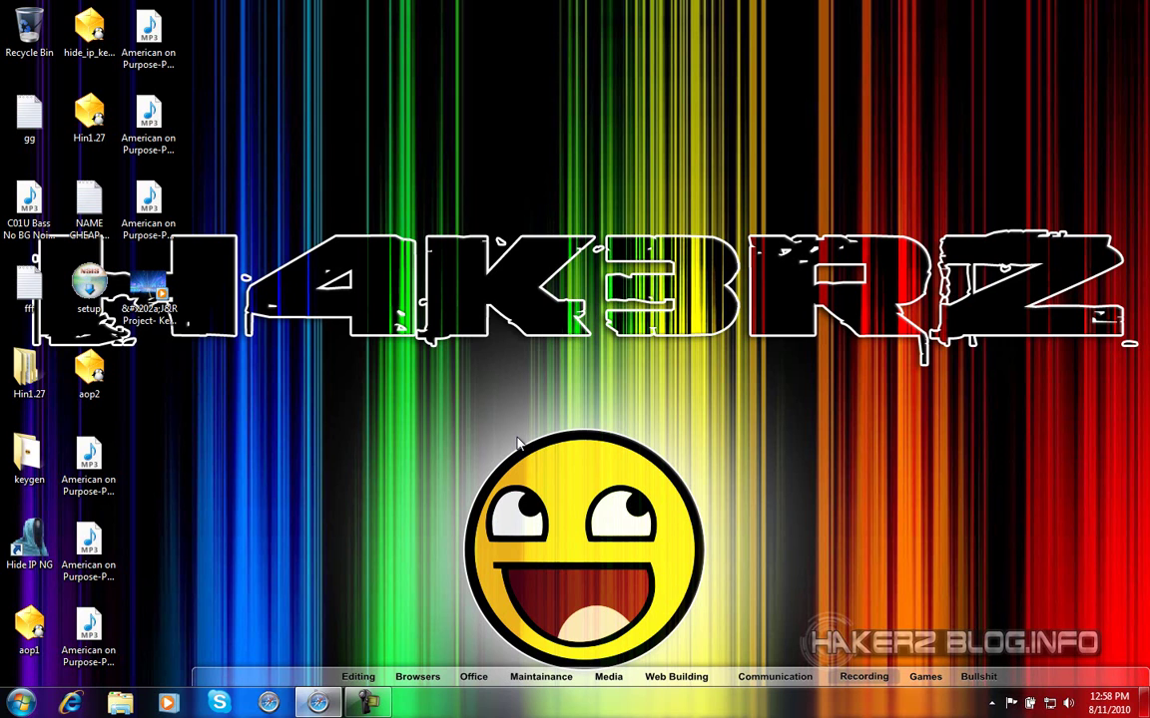
Open the Documents library and move its window around the desktop to test the Fluid windows effect.
double_click(28, 635)
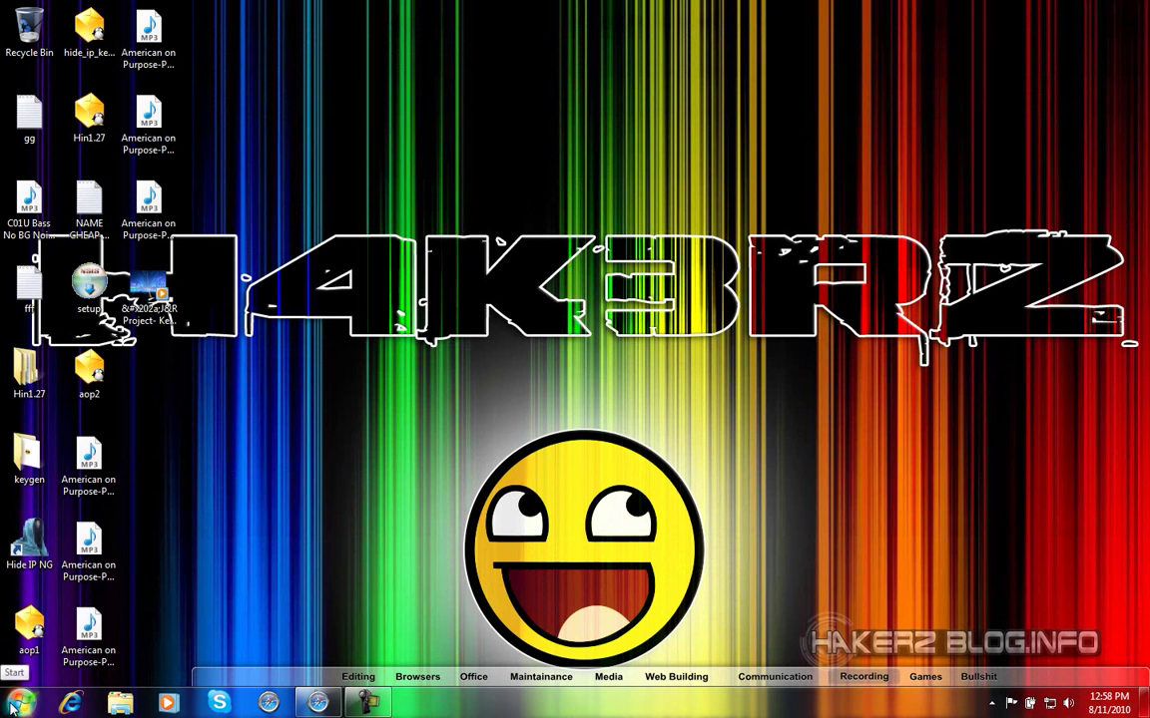
click(20, 704)
click(257, 383)
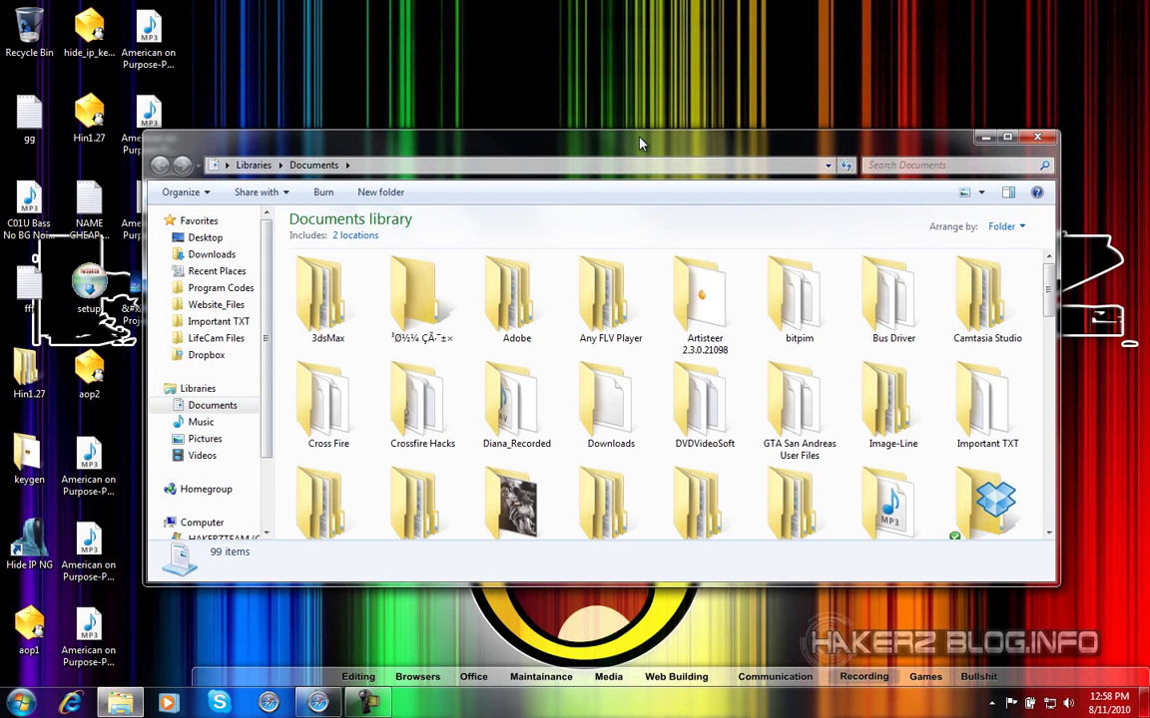
drag(640, 142, 616, 145)
key(alt+F4)
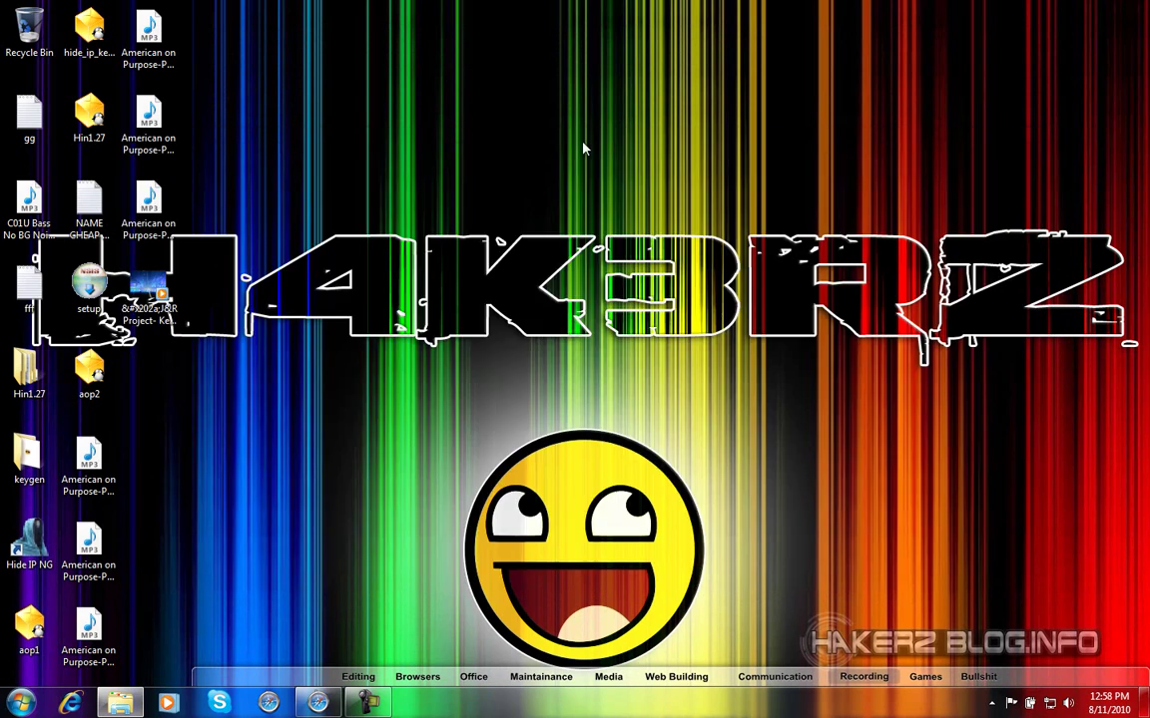
key(super+d)
drag(555, 149, 683, 160)
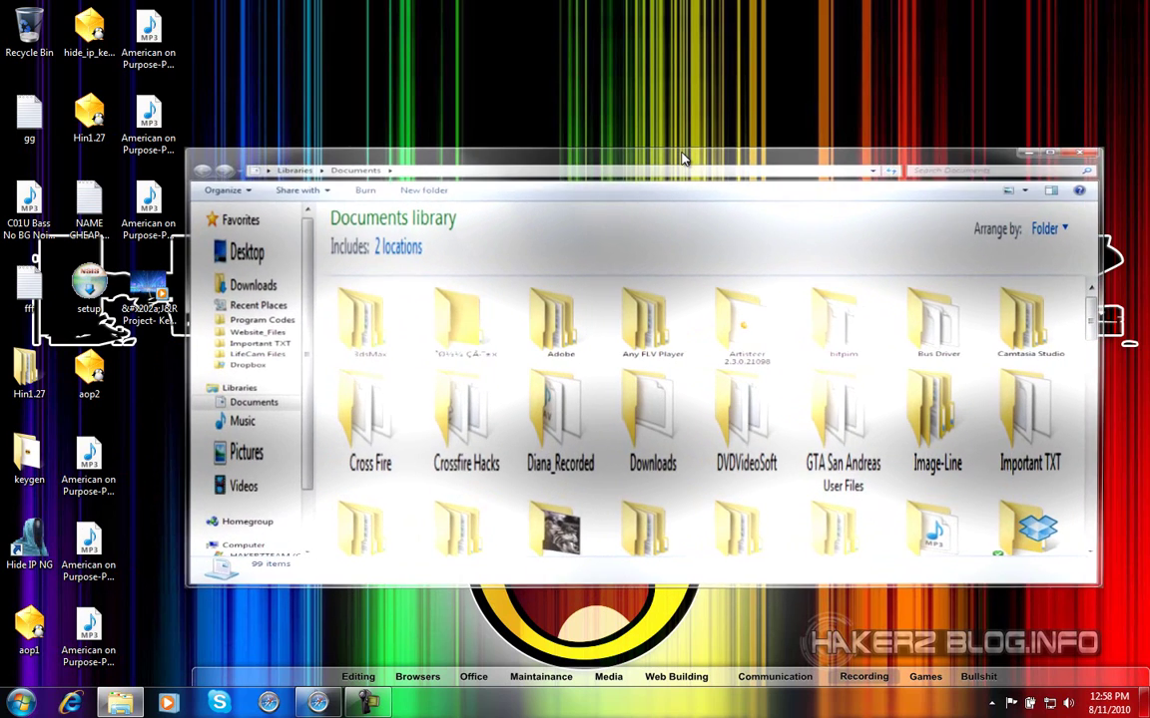
drag(684, 159, 1149, 231)
drag(1010, 286, 595, 163)
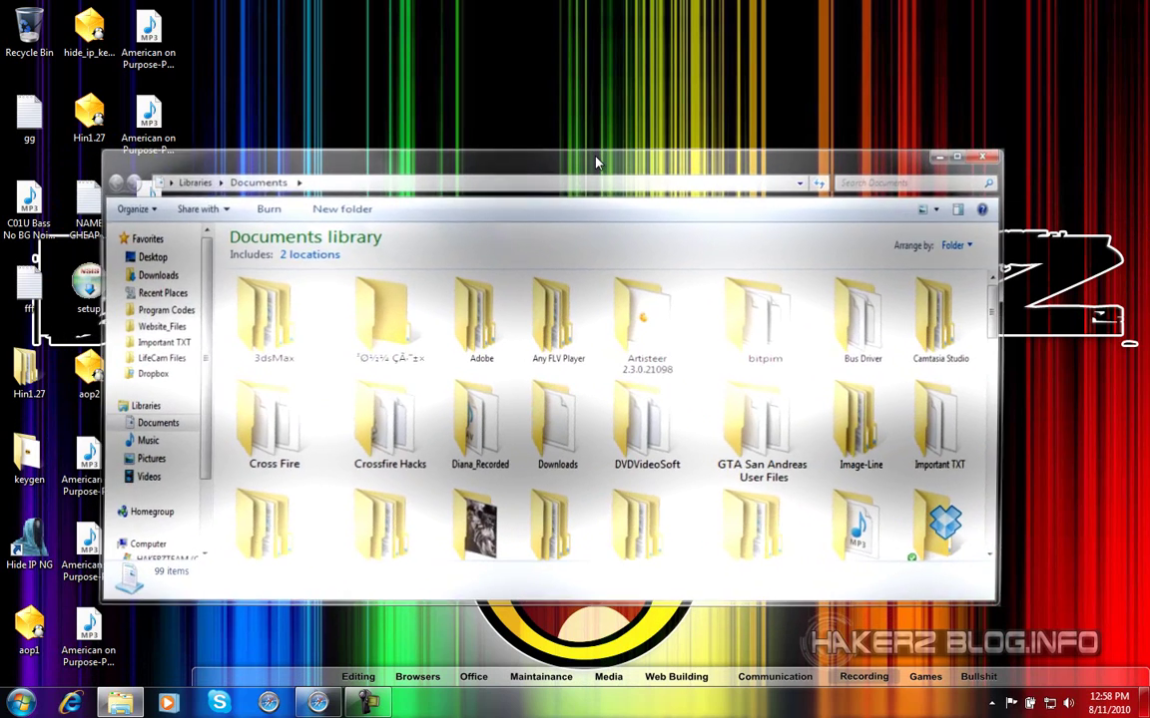
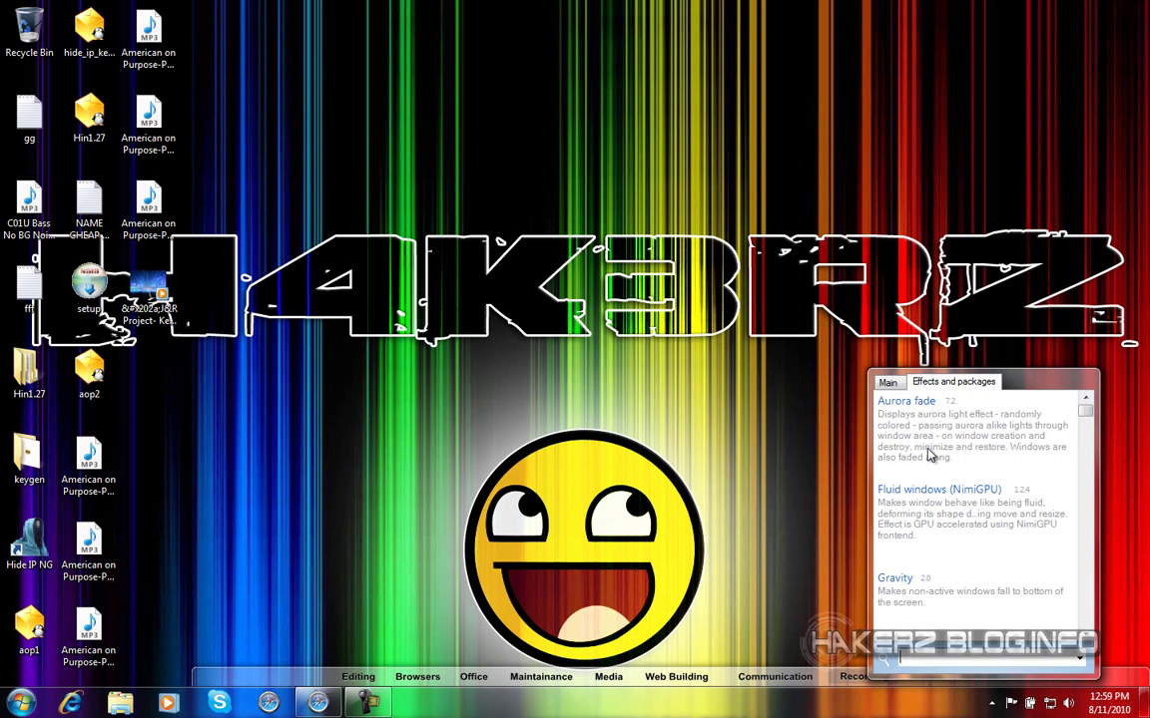
Select the Aurora fade effect and test it by opening, moving and closing the Documents library window.
click(930, 435)
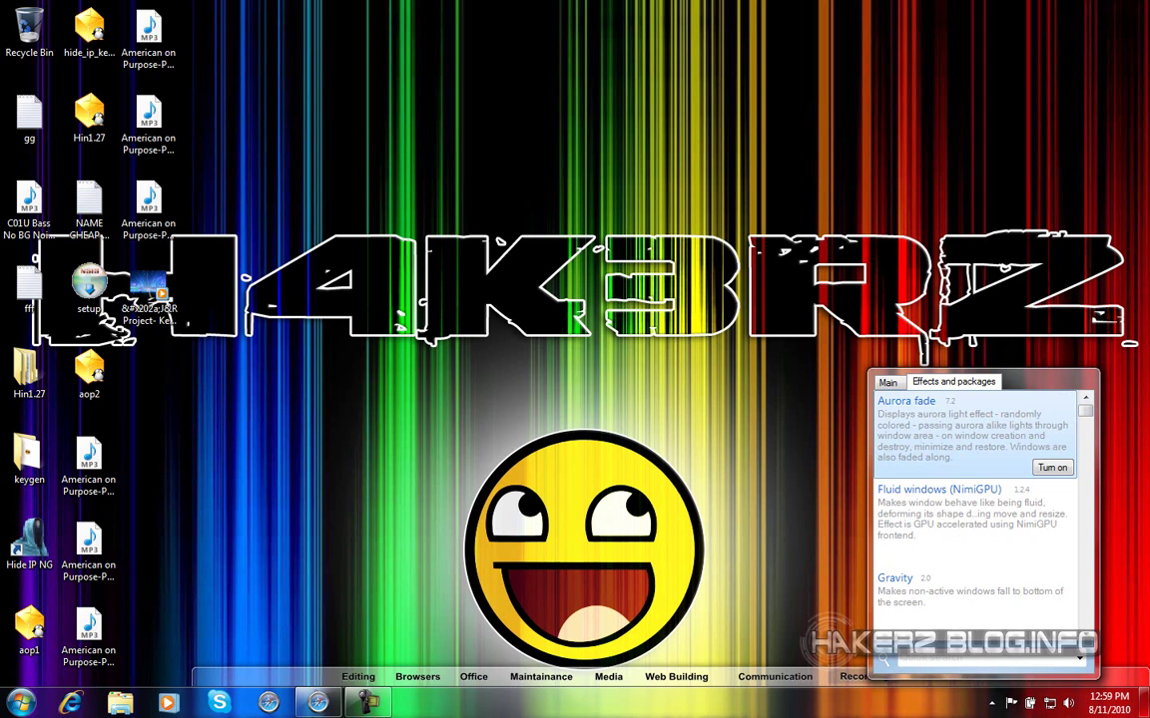
click(151, 436)
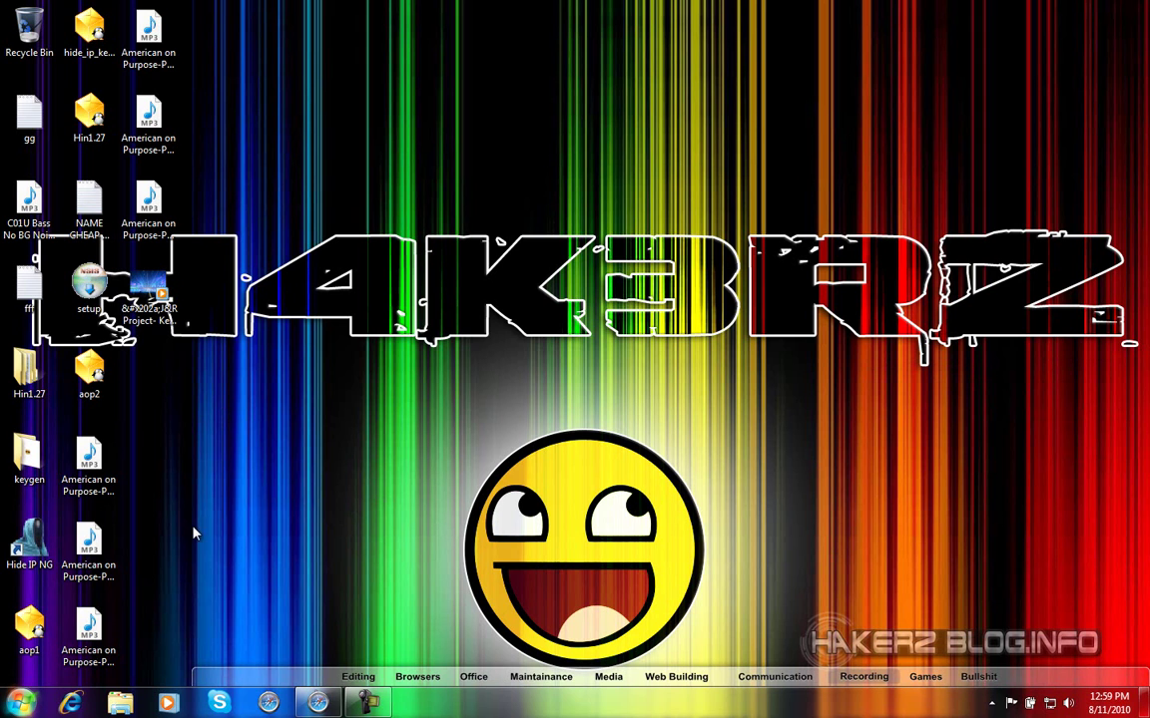
key(super)
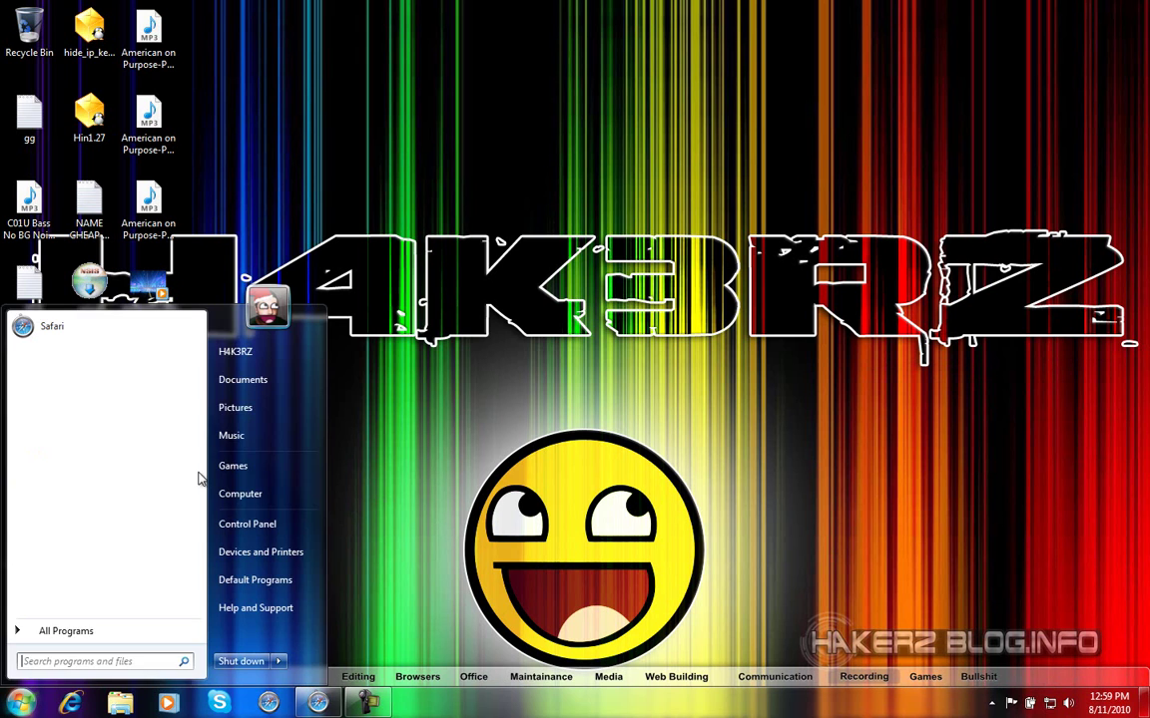
click(242, 384)
drag(365, 154, 400, 156)
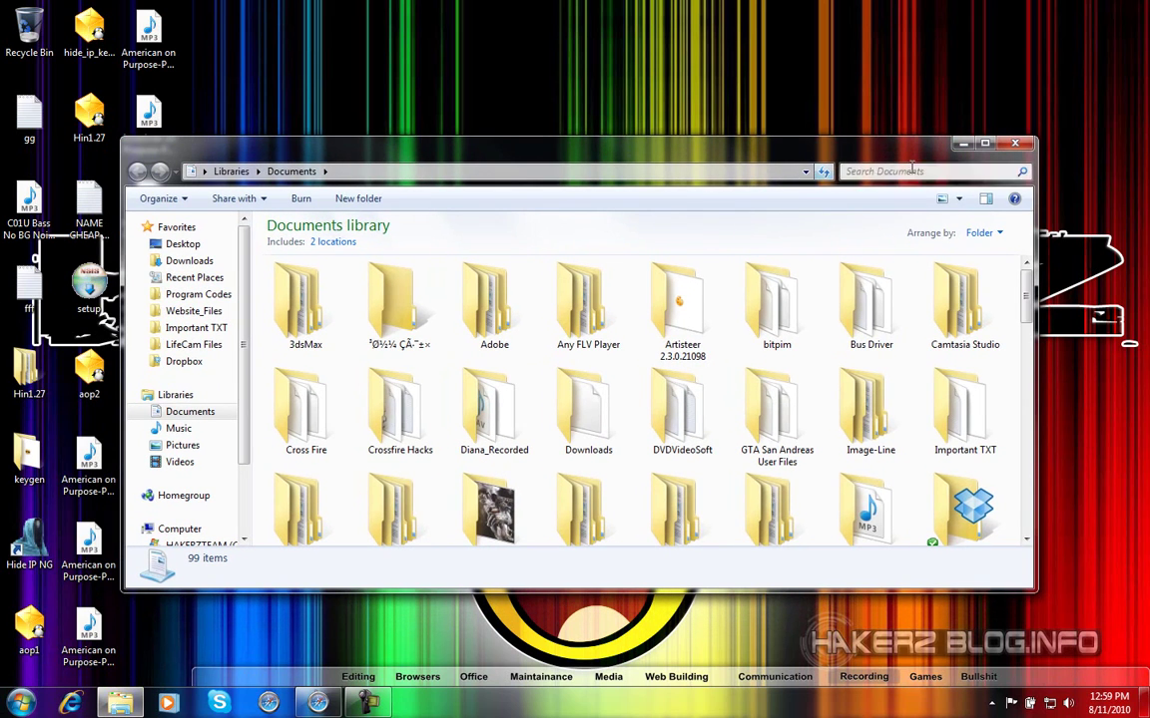
click(1010, 147)
Reopen the Nimi Visuals effects list, turn on the Gravity effect and dismiss the settings.
click(990, 703)
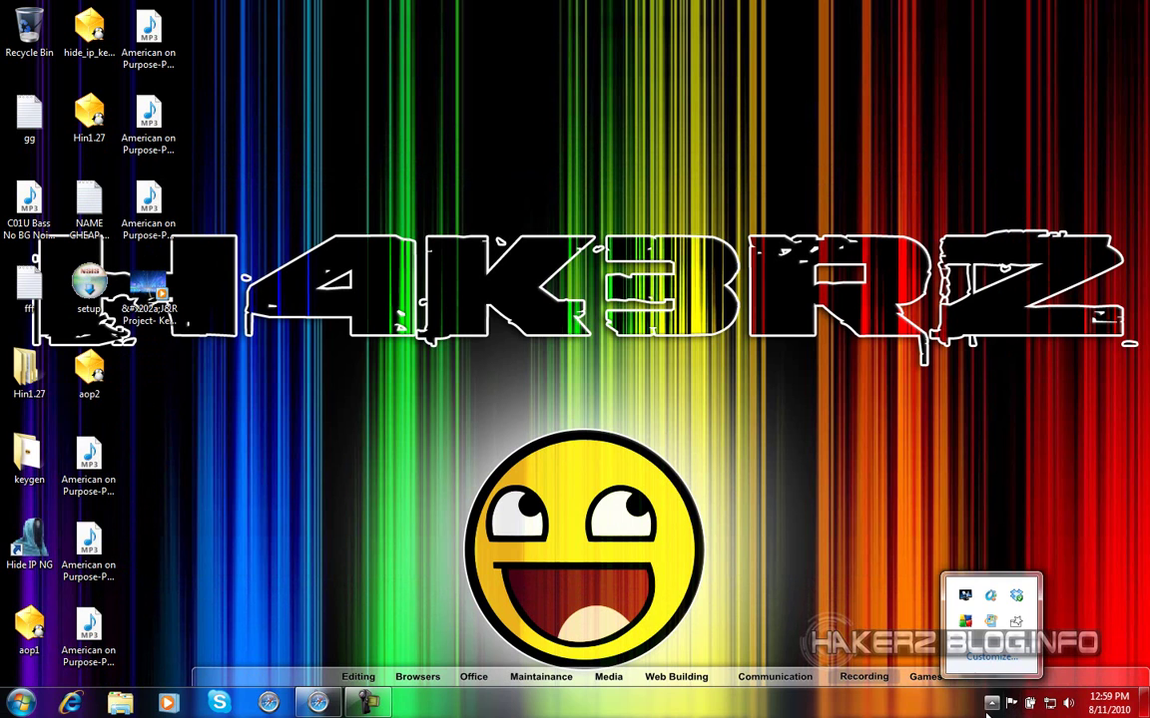
click(1016, 621)
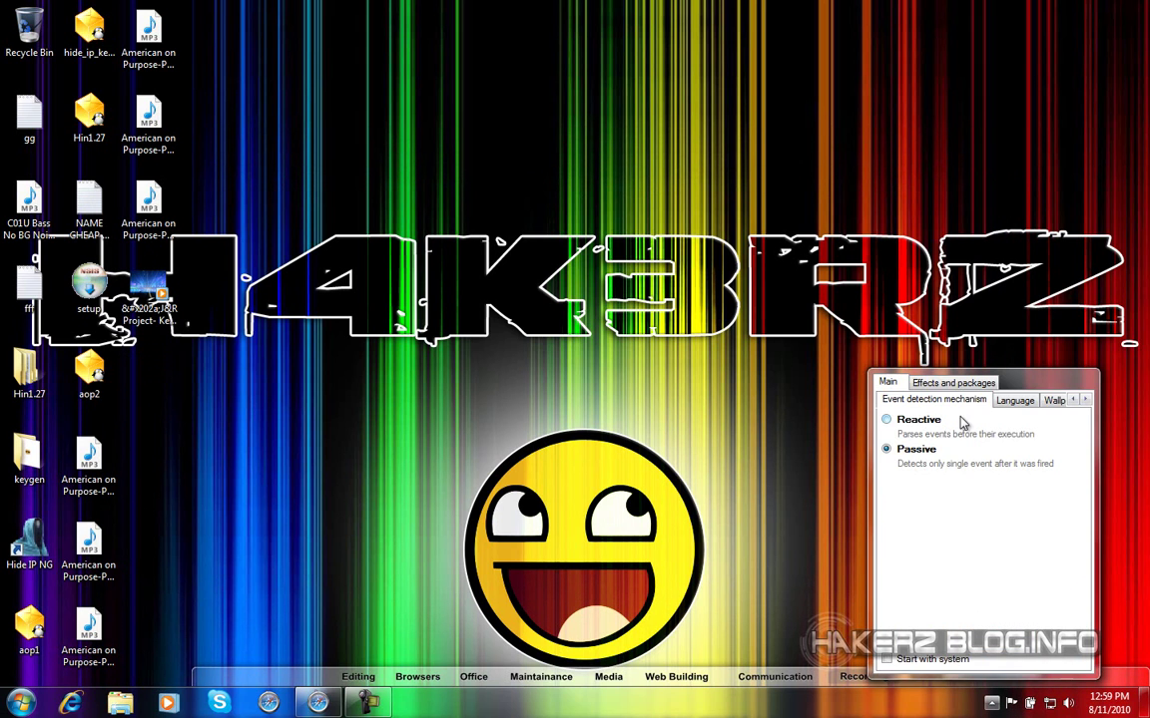
click(930, 384)
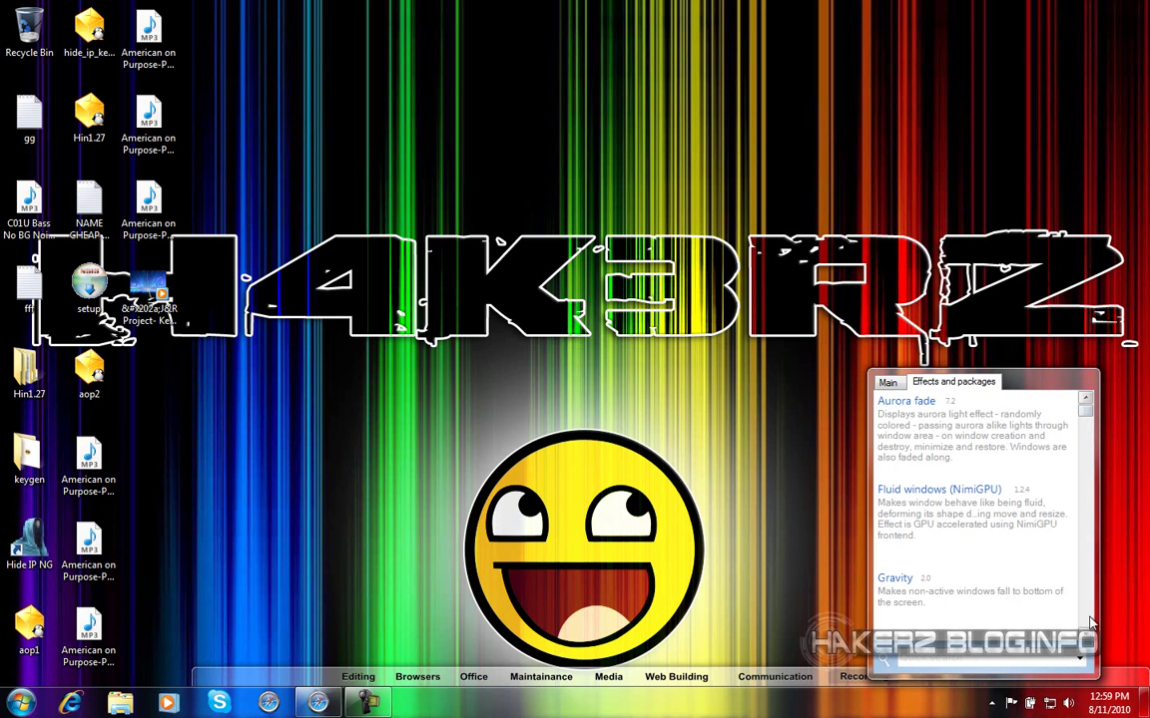
scroll(978, 509, down, 3)
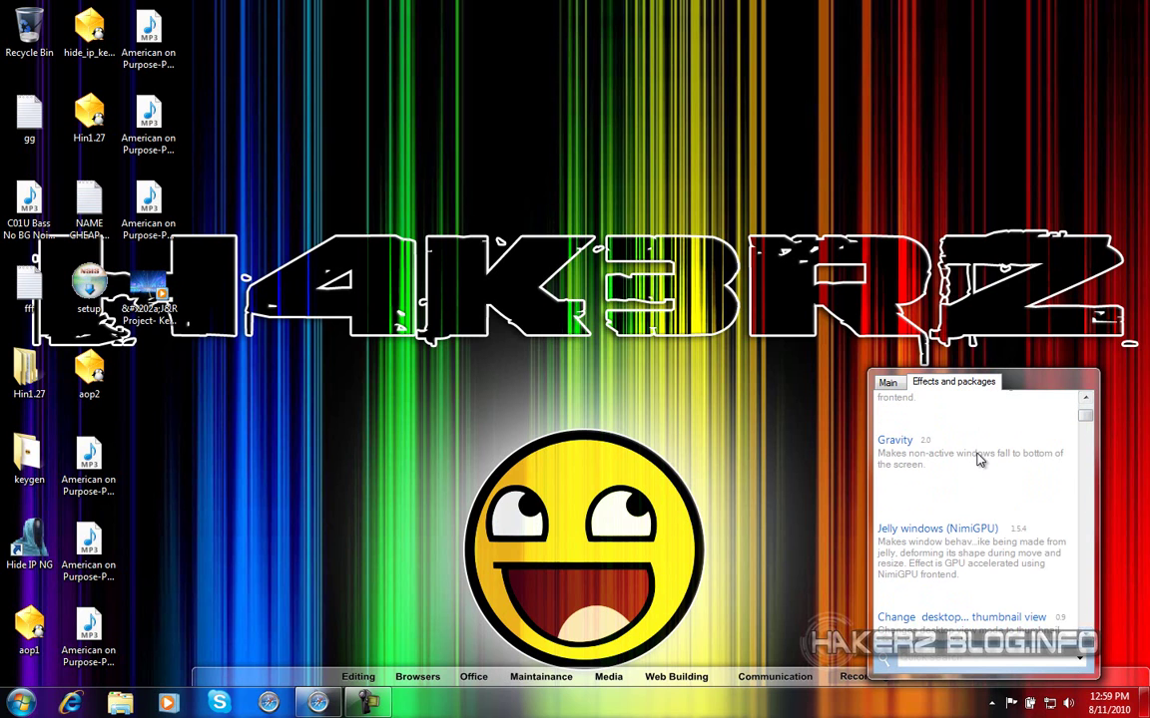
mouse_move(1074, 511)
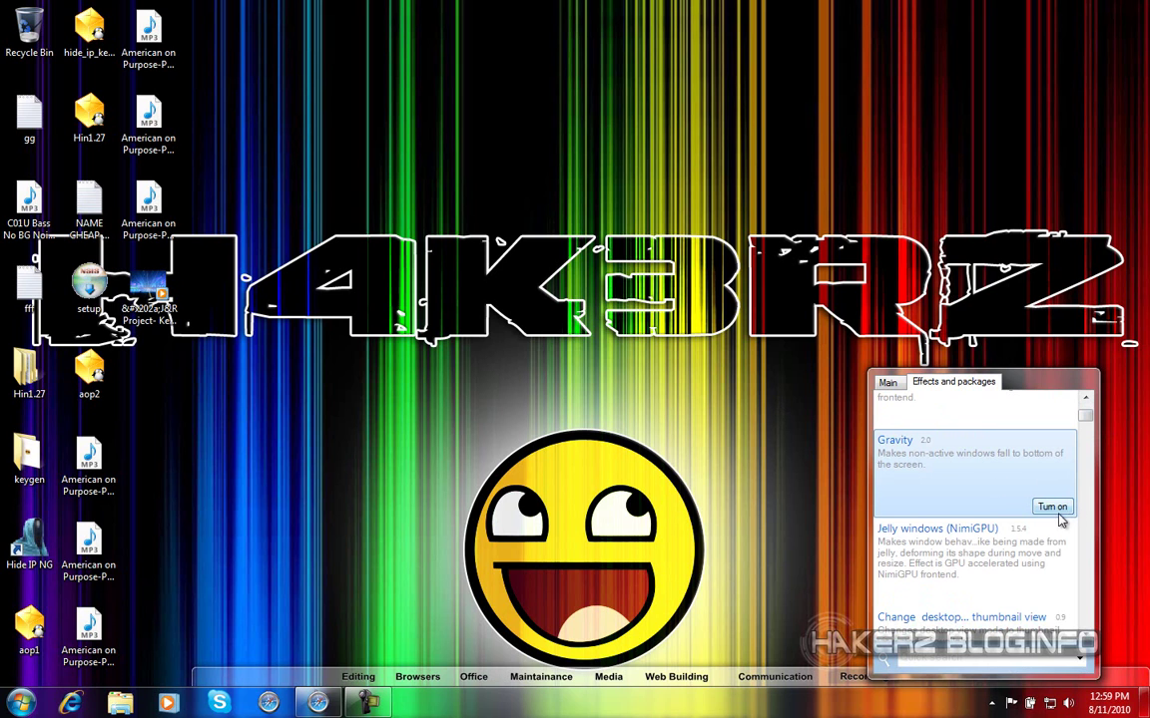
click(693, 470)
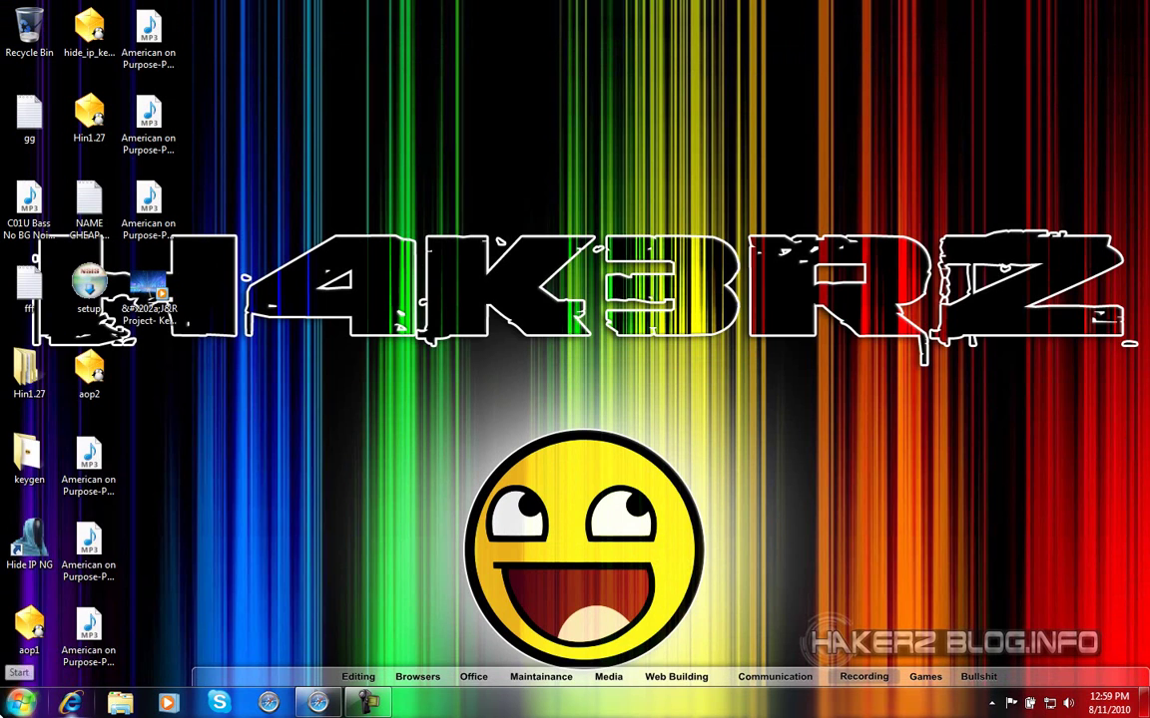
Test the Gravity effect by opening the Documents library and briefly playing an American on Purpose MP3, pausing and closing its player.
key(super)
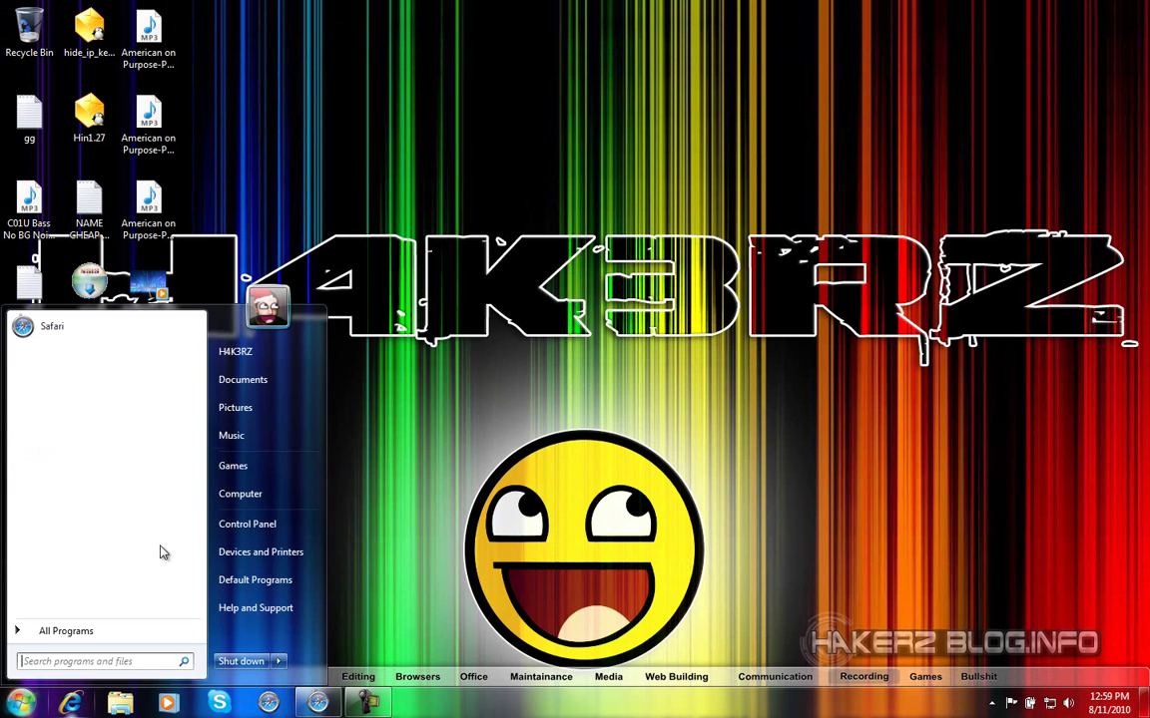
click(249, 383)
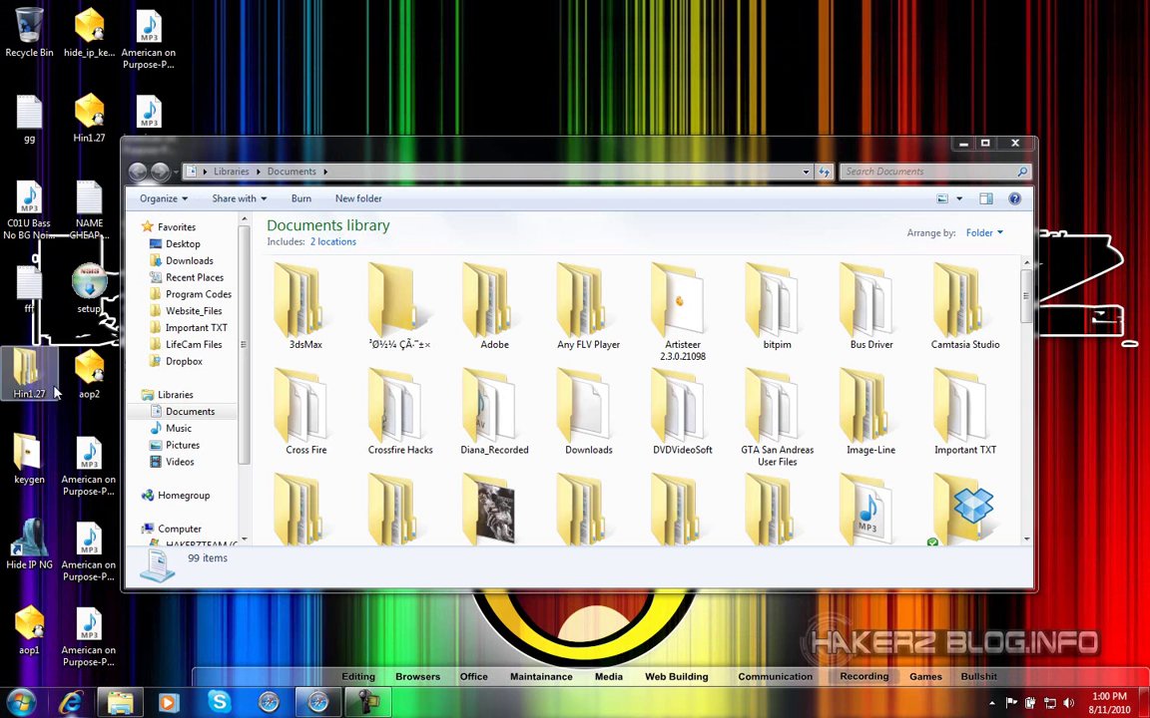
click(170, 40)
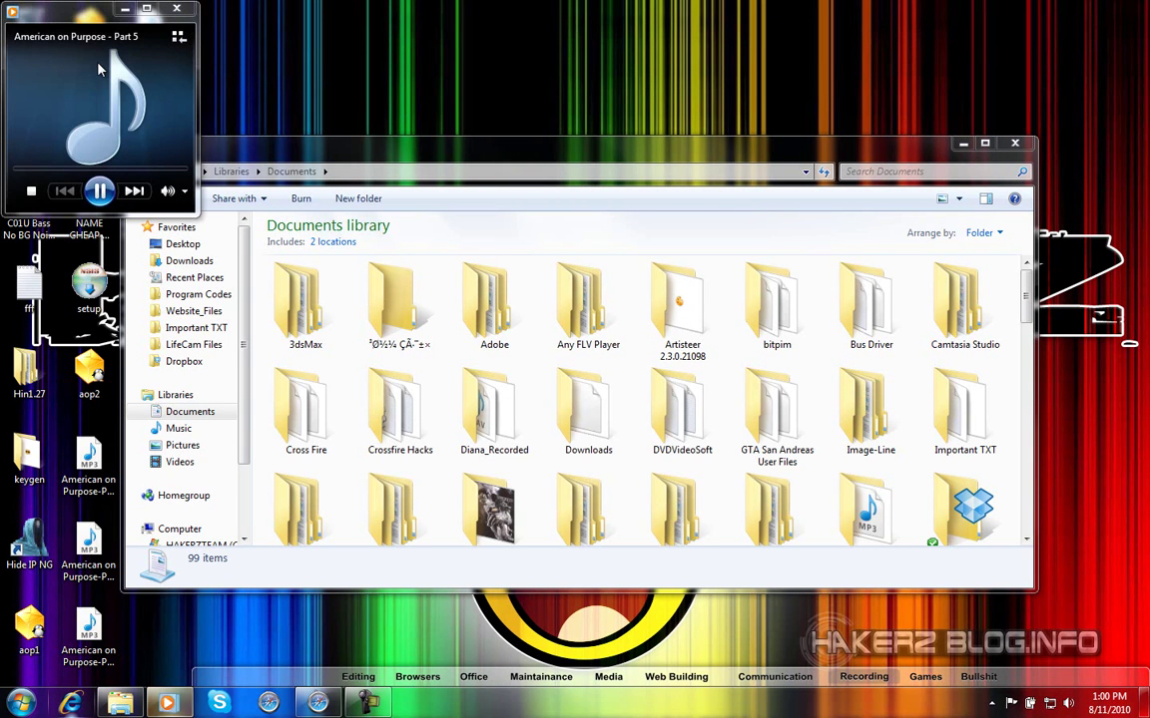
click(100, 191)
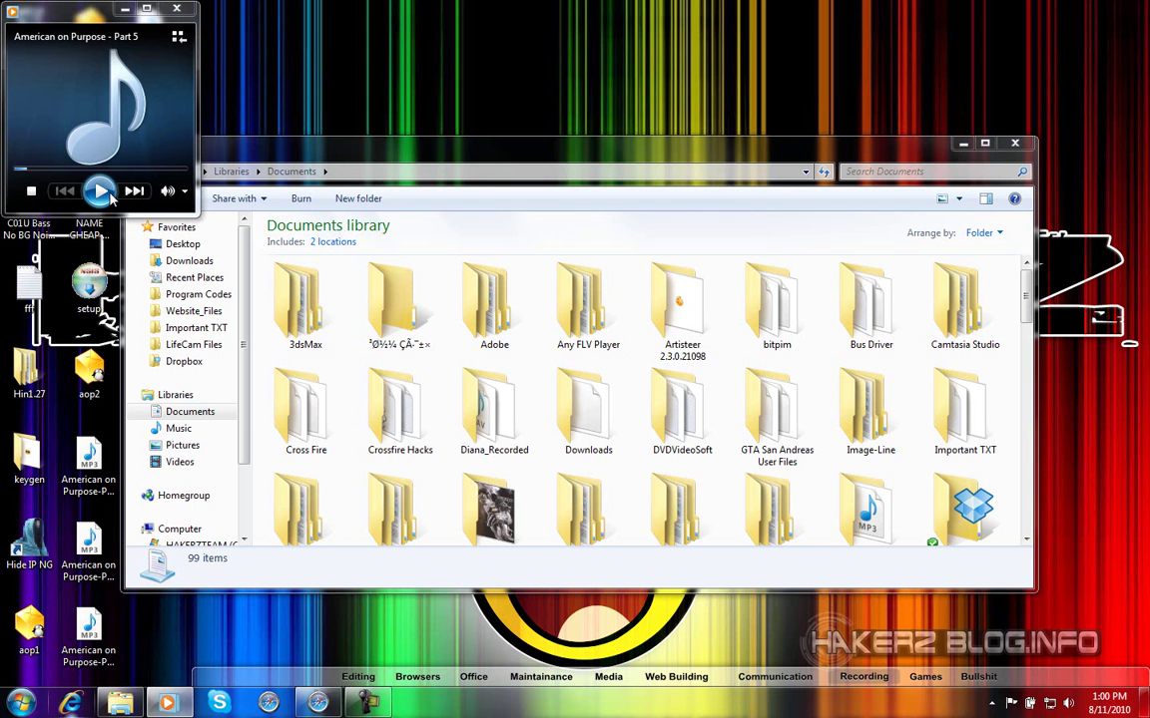
click(176, 8)
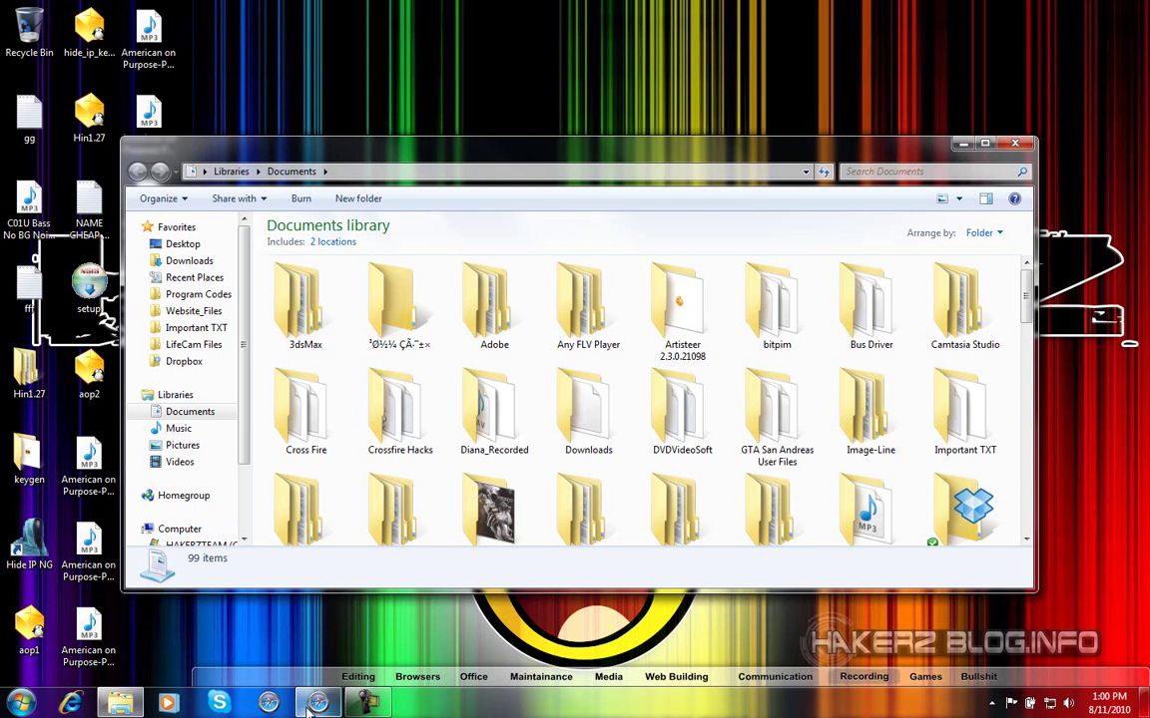
Bring up the browser to test Gravity on the inactive Documents window, move and close that window, and minimize the browser.
click(316, 704)
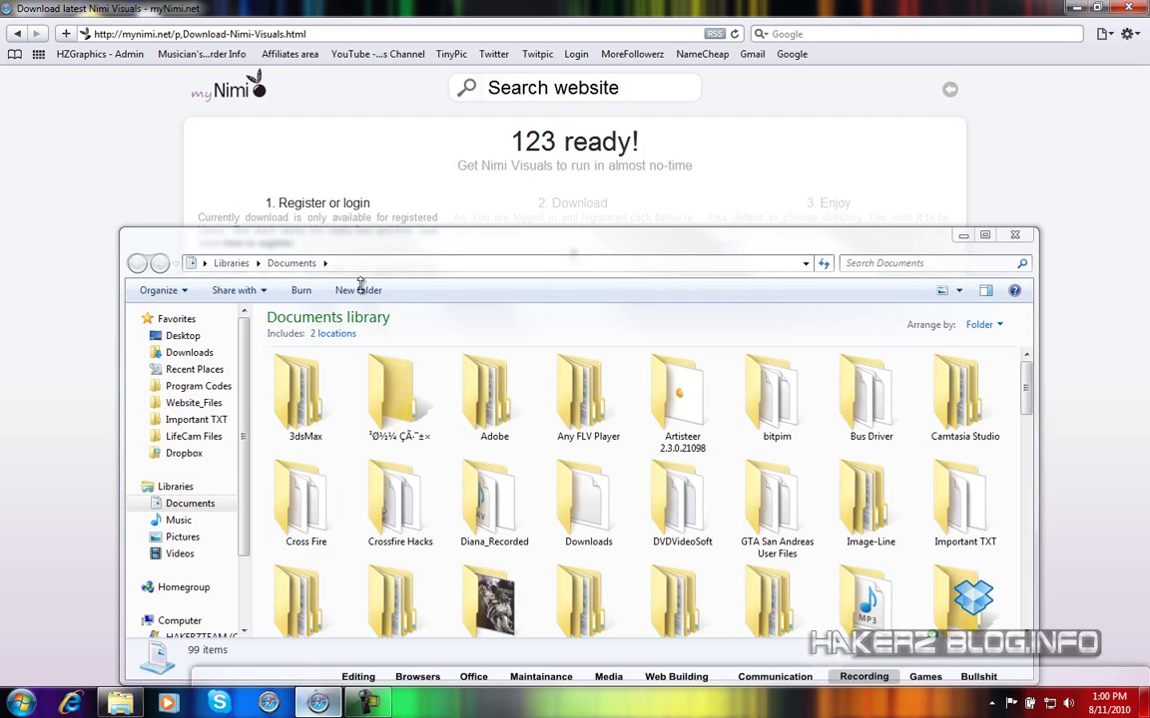
drag(893, 250, 936, 180)
click(966, 166)
click(1077, 9)
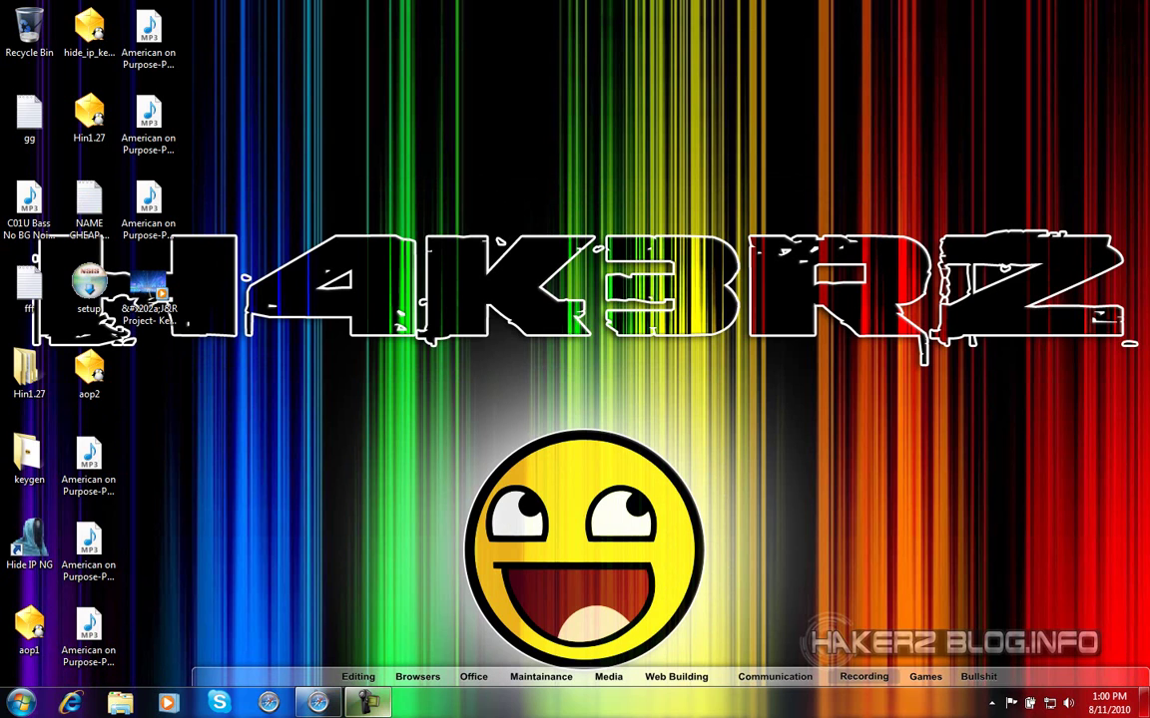
Reopen the Nimi Visuals effects list and turn off the Gravity effect.
click(991, 703)
click(1018, 623)
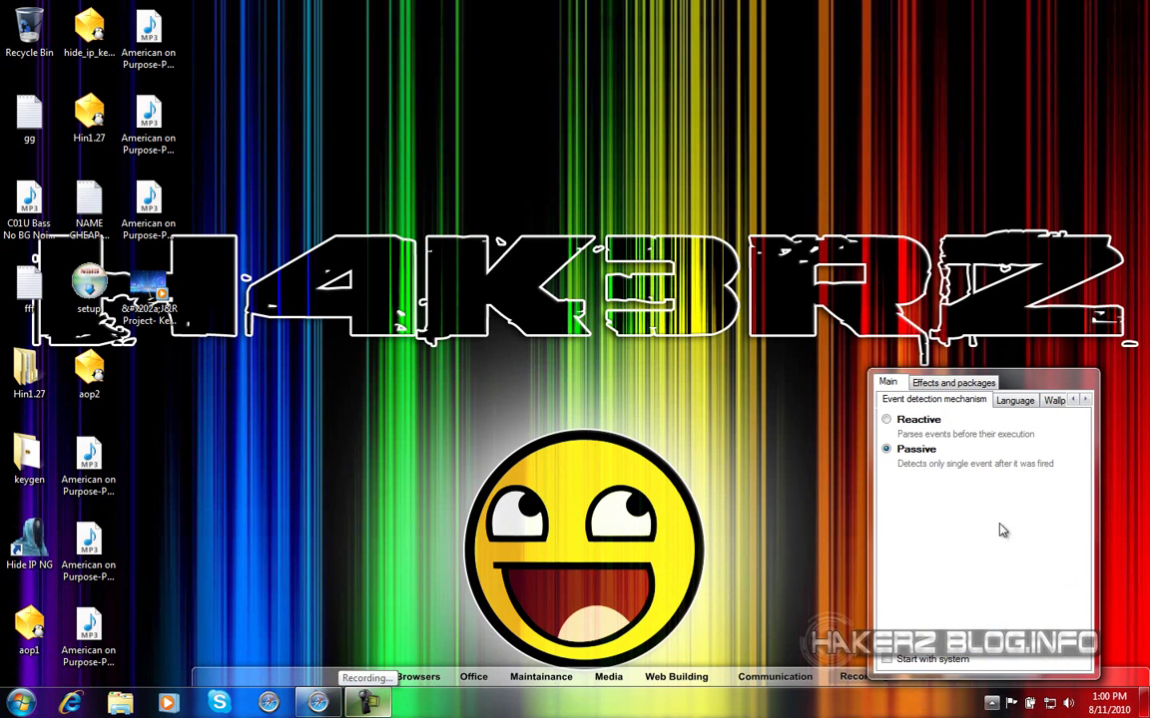
click(953, 383)
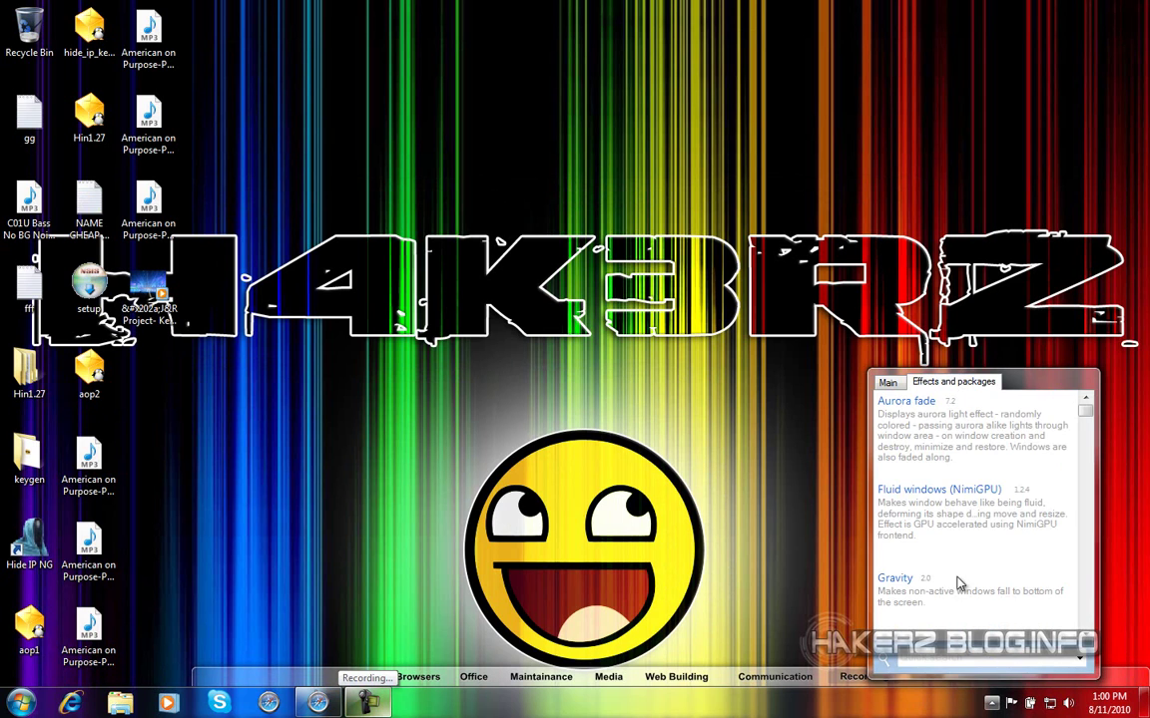
click(1063, 623)
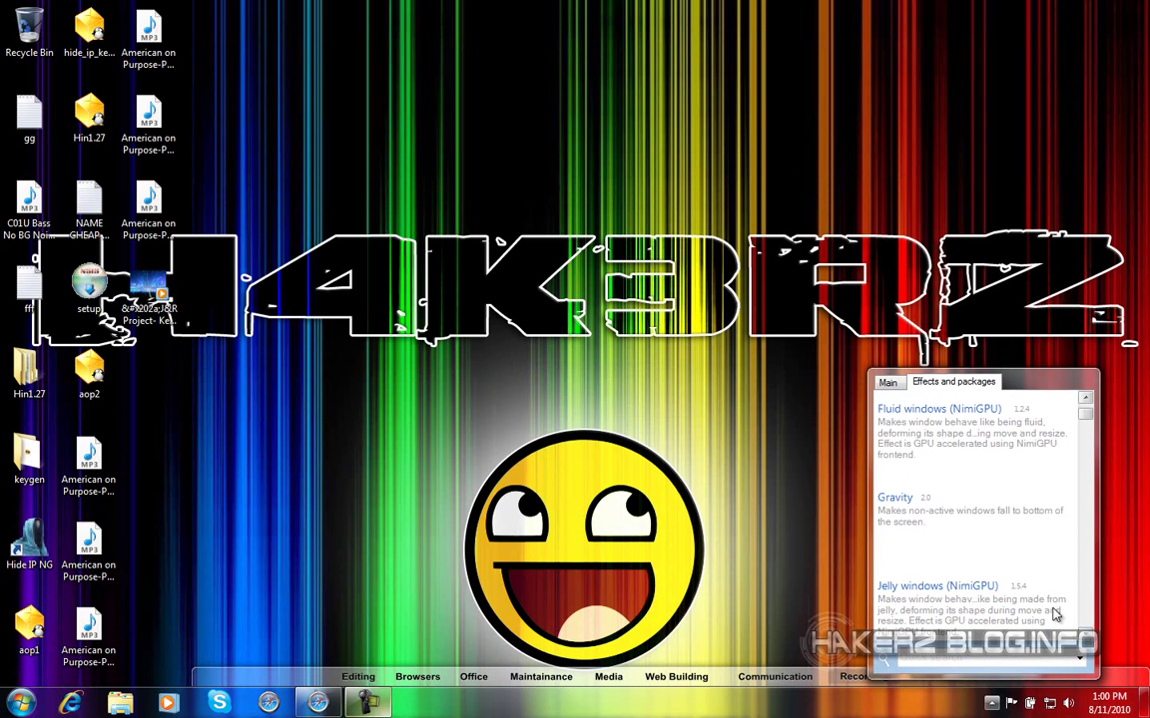
click(1052, 565)
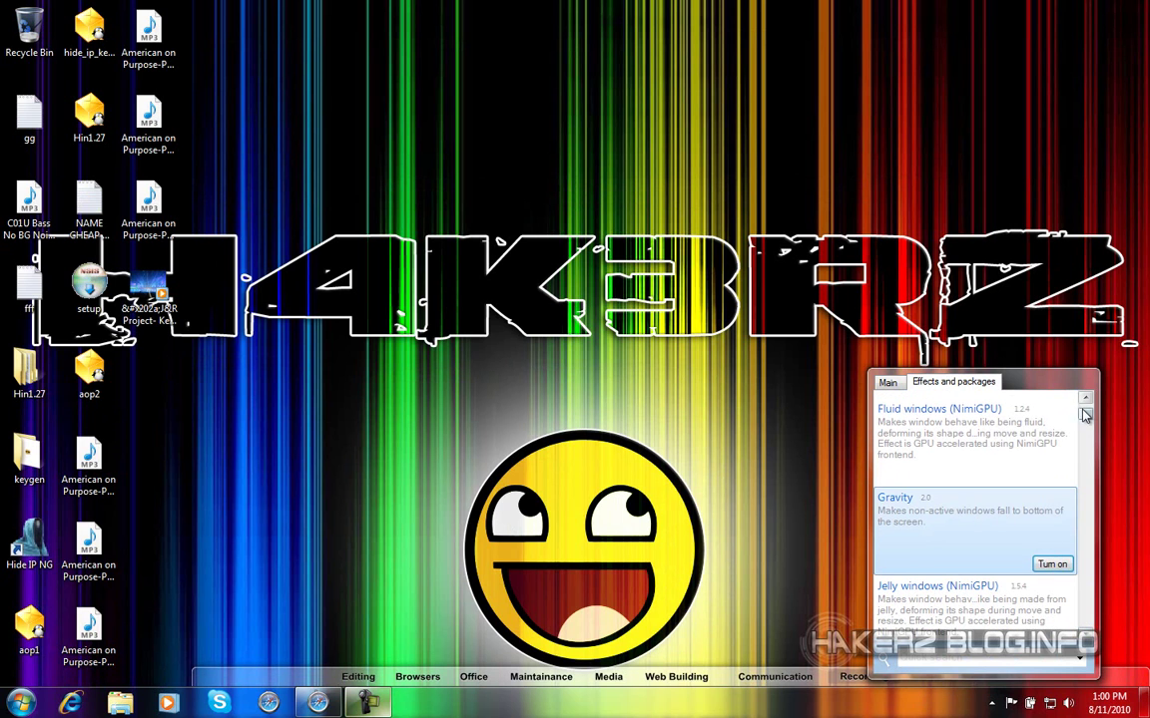
Look through the remaining effects, including Kuroi fade and the taskbar and start menu transparency, and dismiss the settings.
drag(1086, 417, 1086, 474)
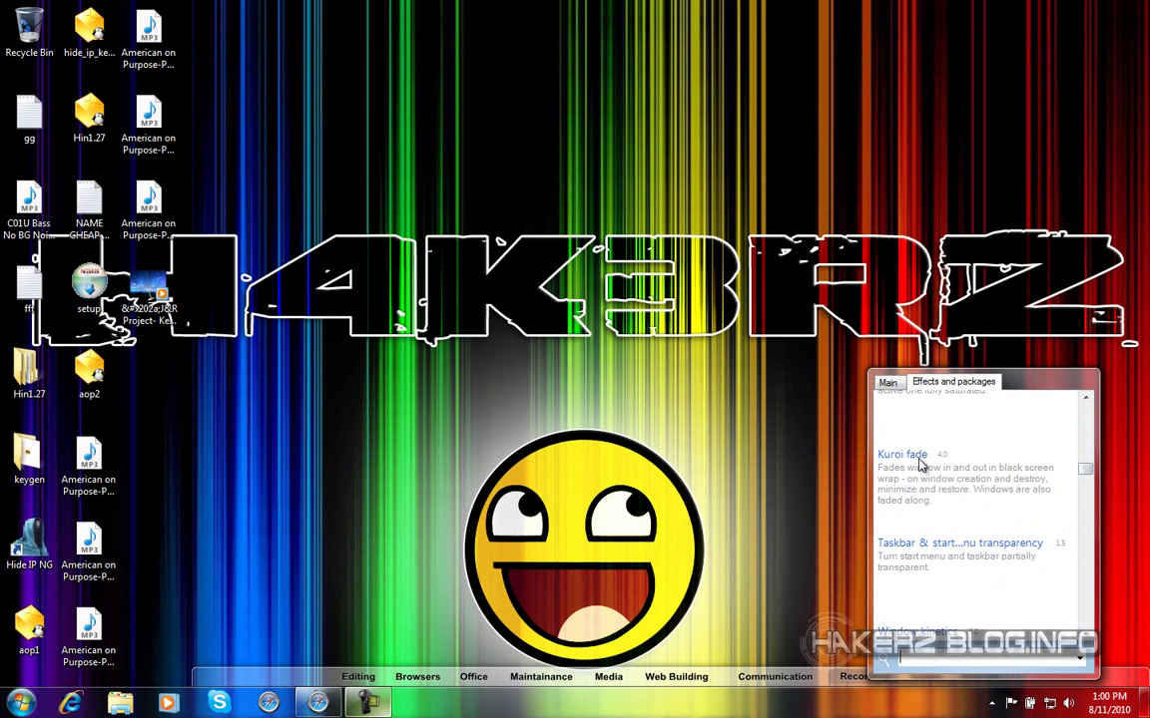
drag(1086, 469, 782, 315)
click(782, 316)
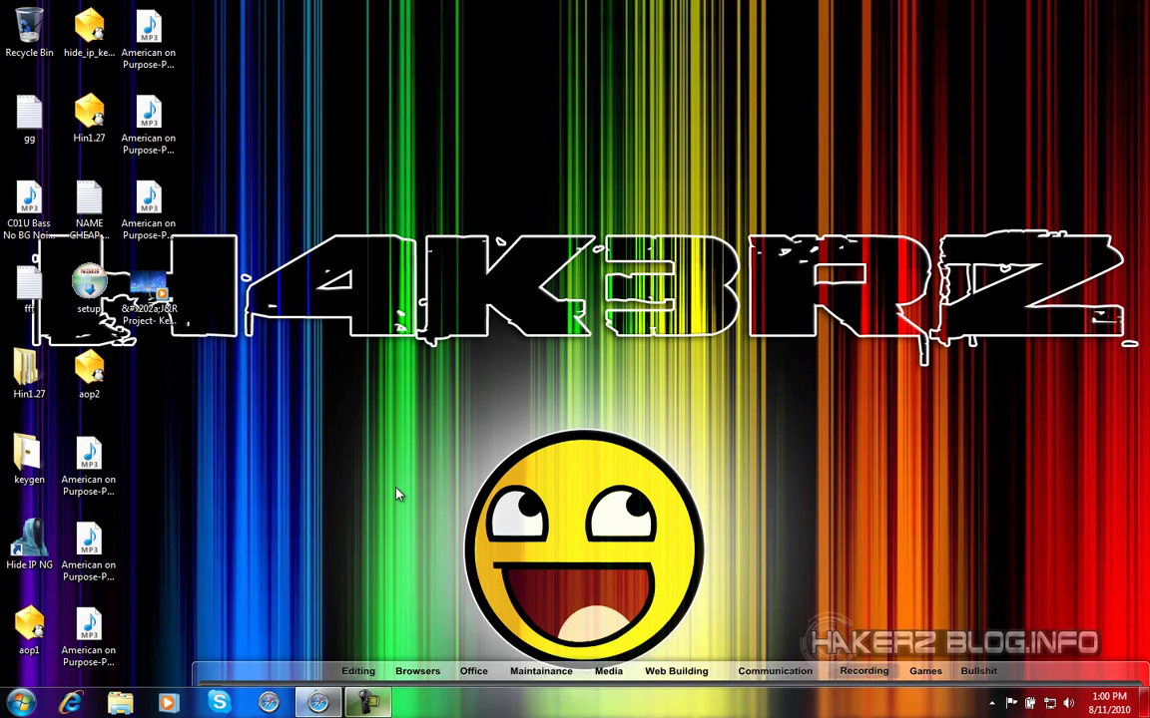